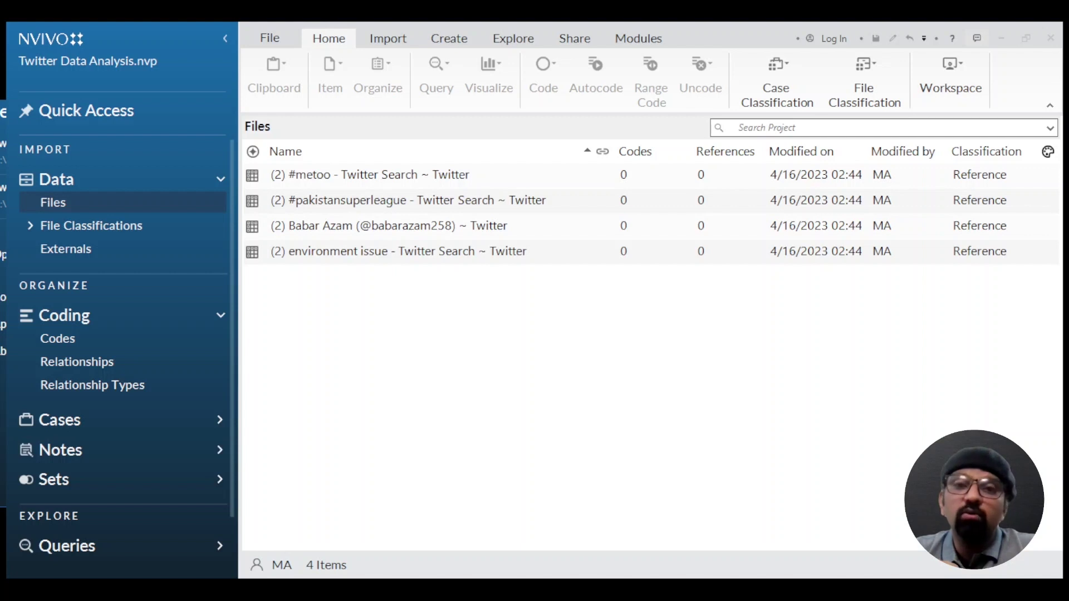
Select the Babar Azam, #metoo and #pakistansuperleague datasets in Files, then clear the selection.
left_click(389, 225)
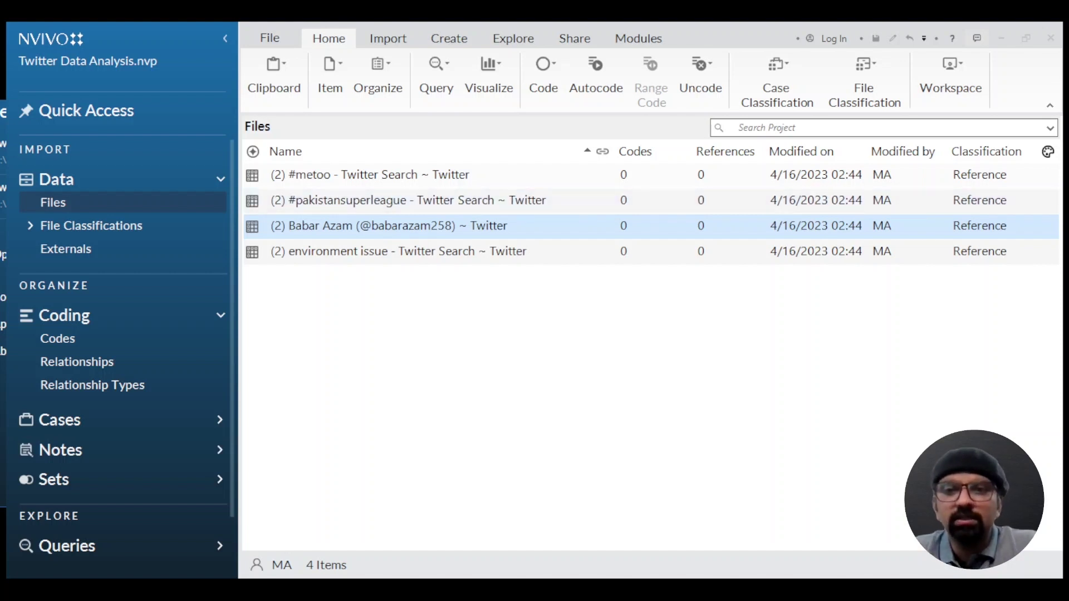
left_click(385, 232)
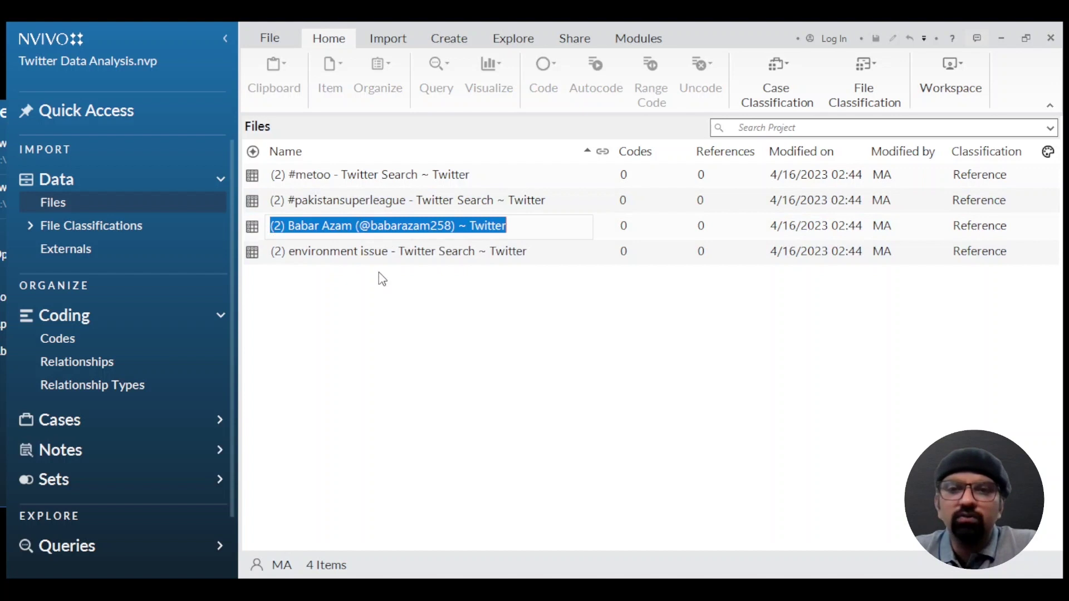
left_click(143, 207)
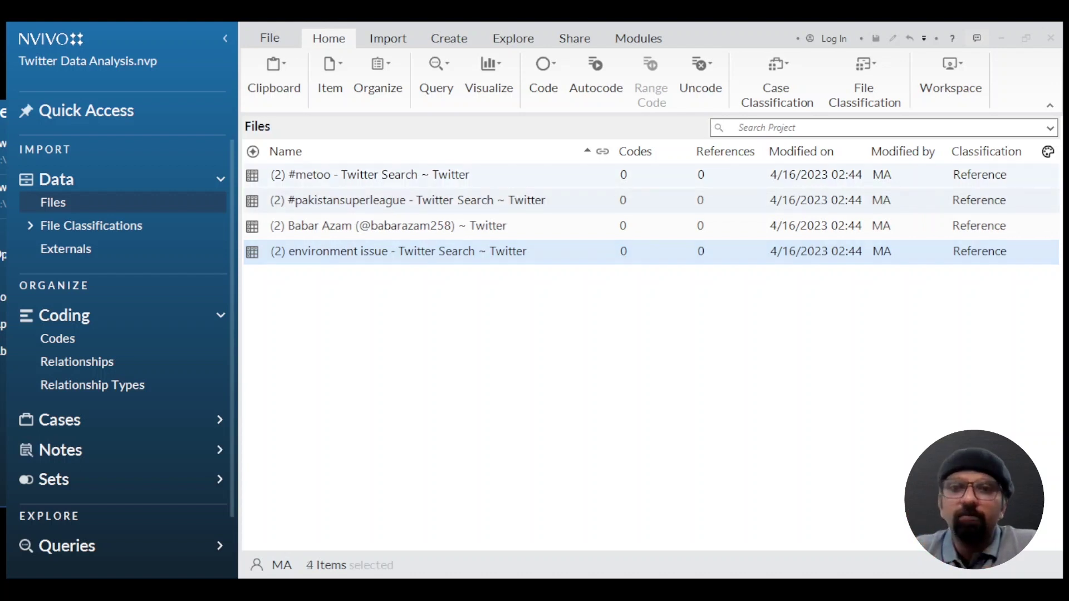
left_click(389, 175)
left_click(532, 200, "shift")
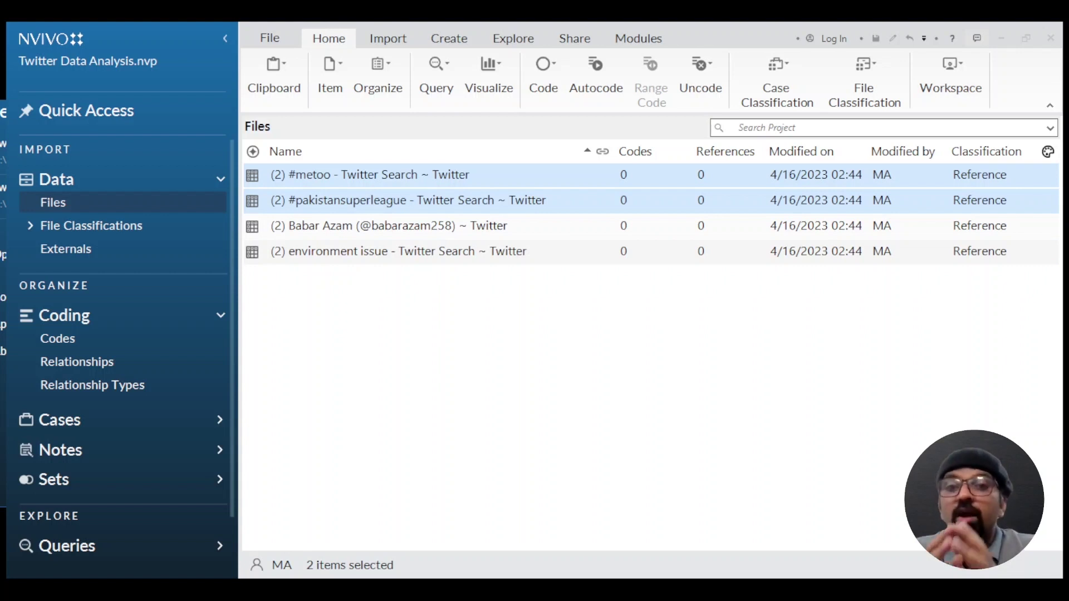
key("Escape")
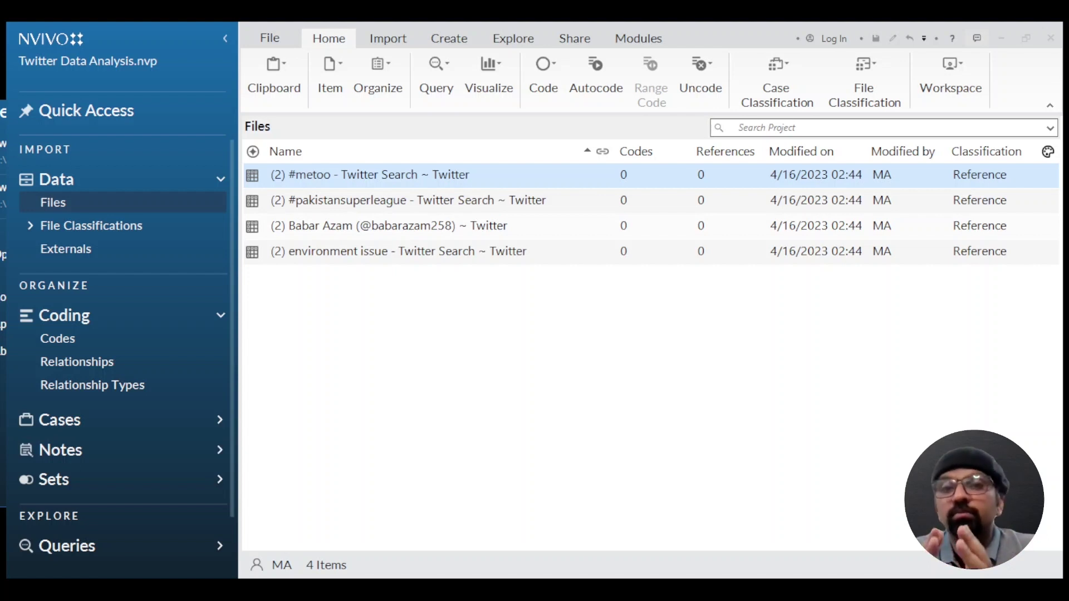
left_click(383, 284)
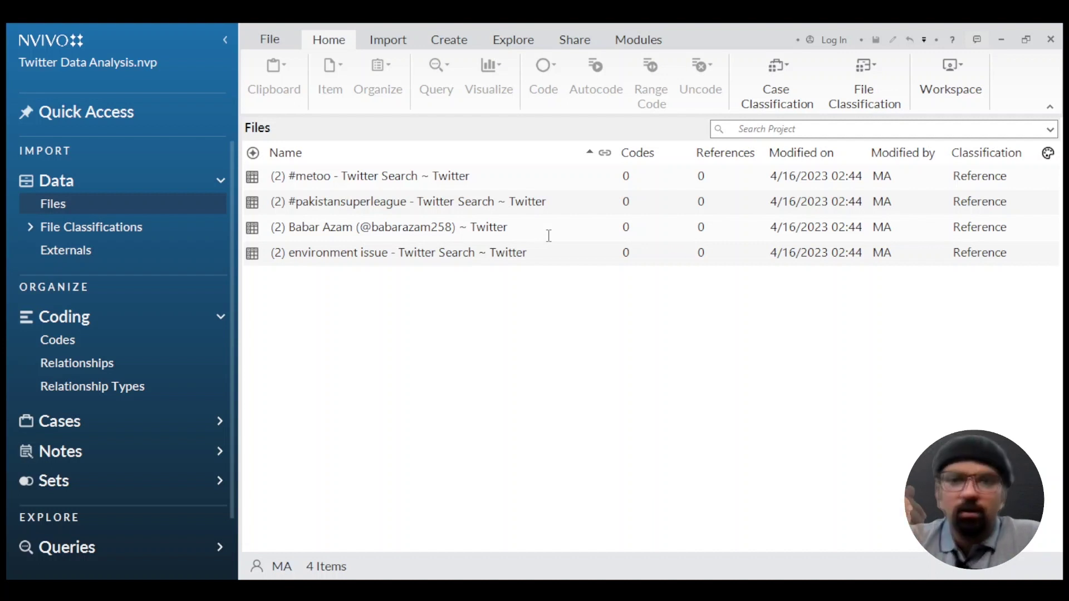
Open the Babar Azam dataset and select its ID, Tweet ID, Username, Tweet, Time and Tweet Type columns.
double_click(363, 226)
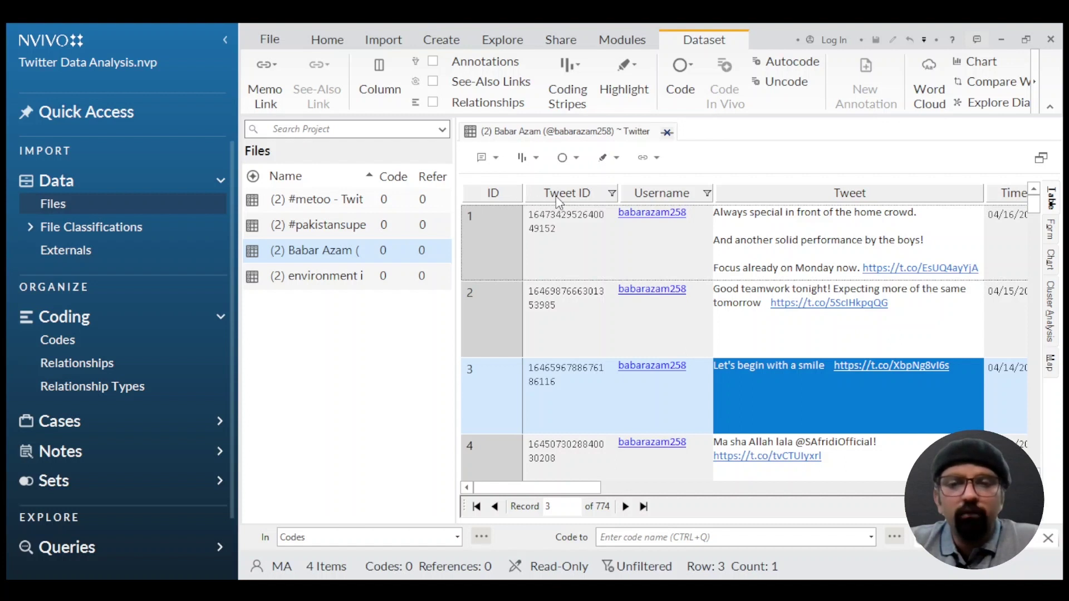
left_click(500, 199)
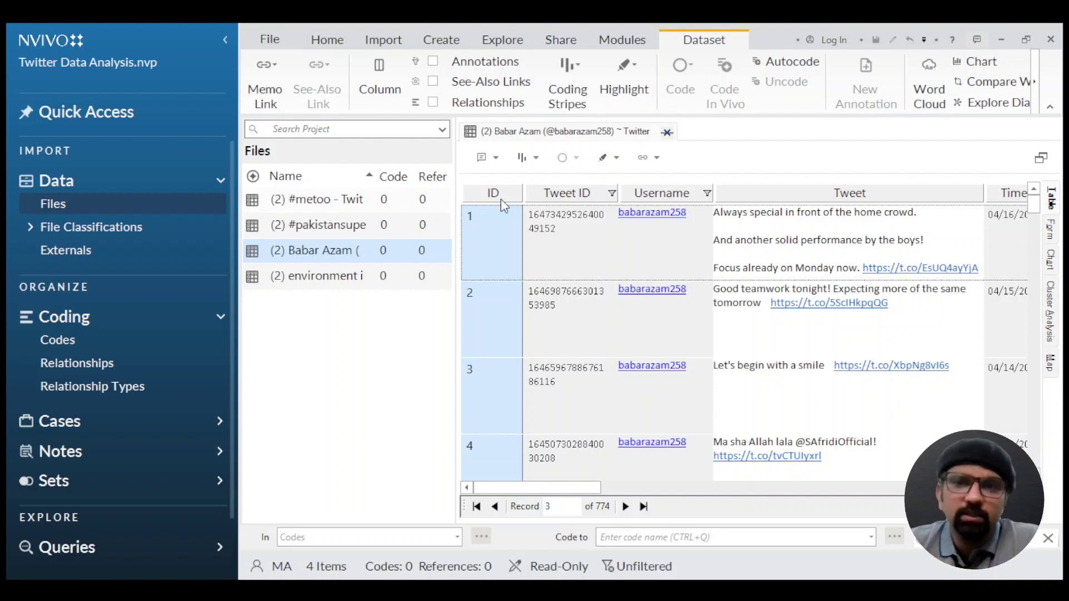
left_click(576, 195)
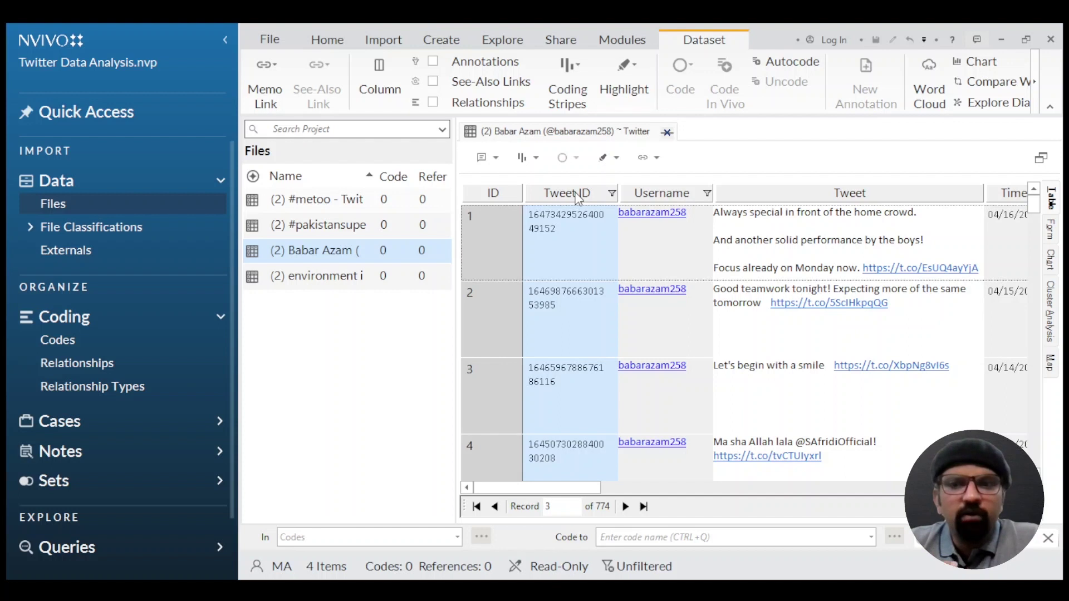
left_click(645, 195)
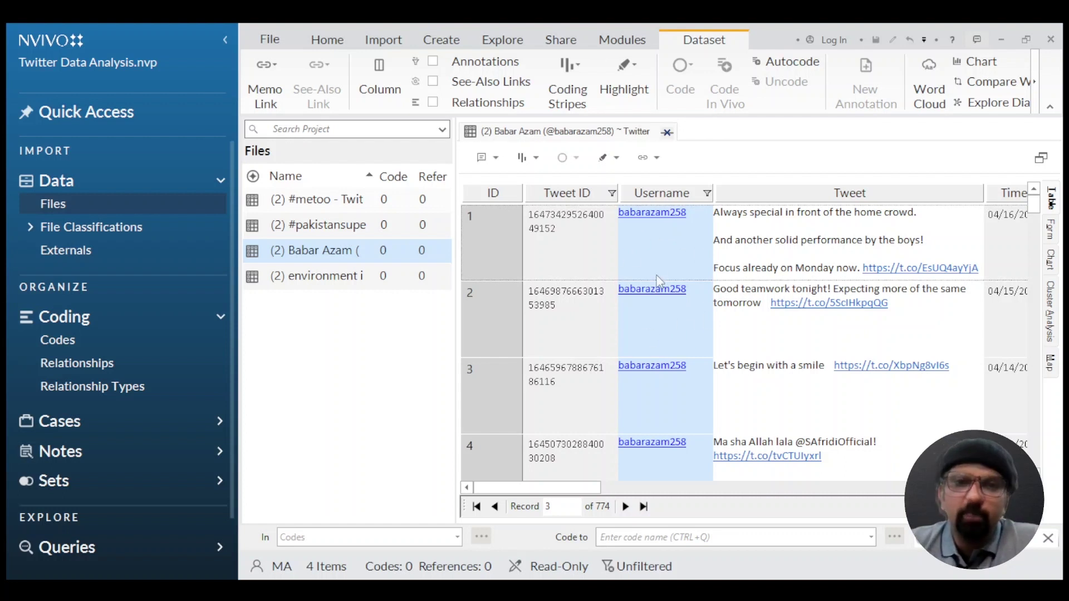
left_click(839, 193)
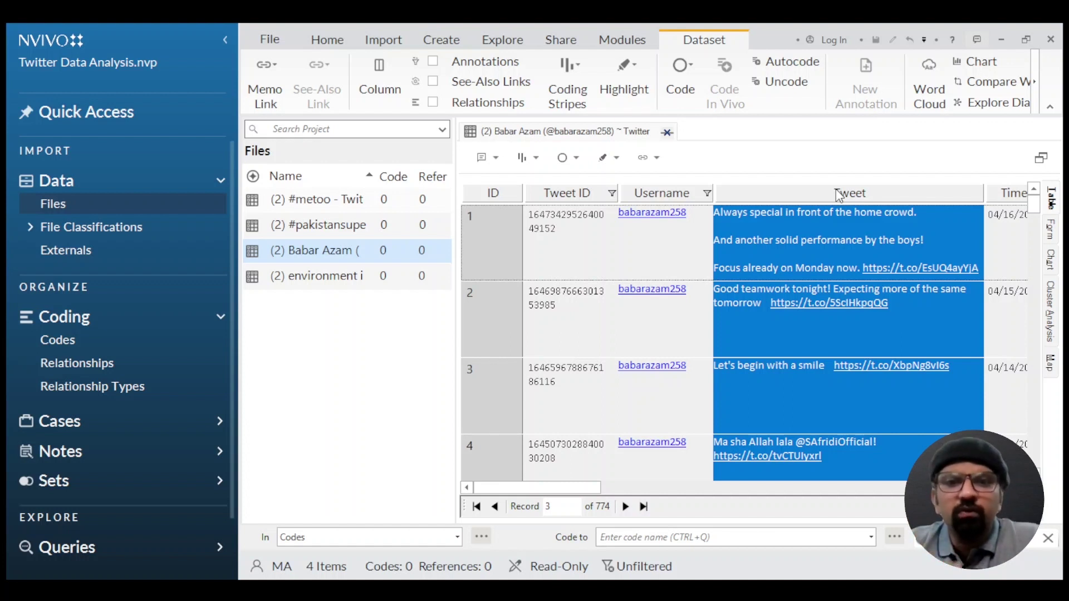
left_click_drag(590, 488, 656, 488)
left_click(779, 195)
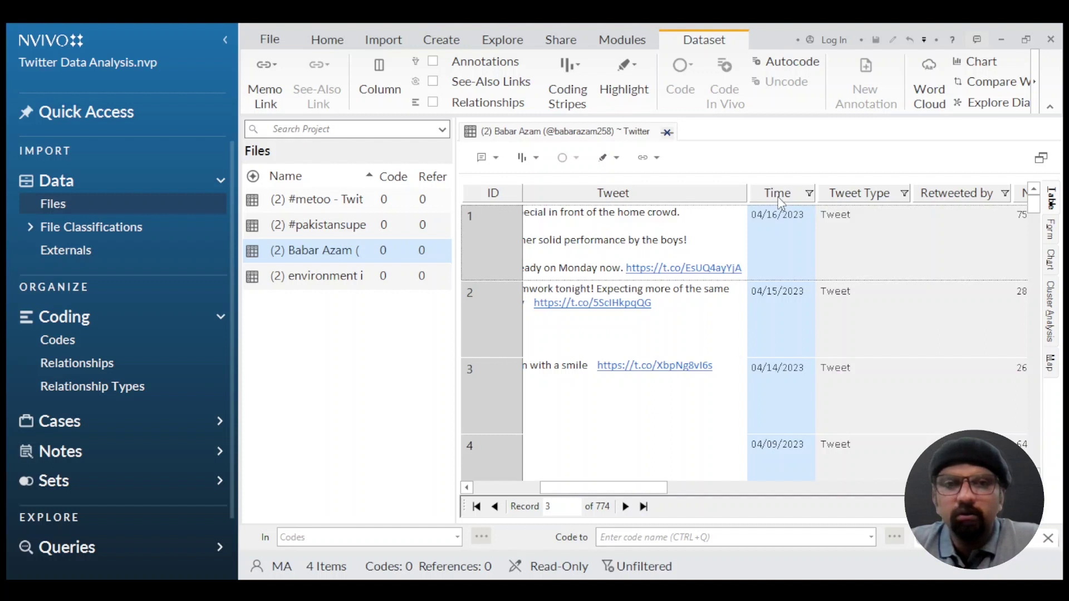
left_click(845, 196)
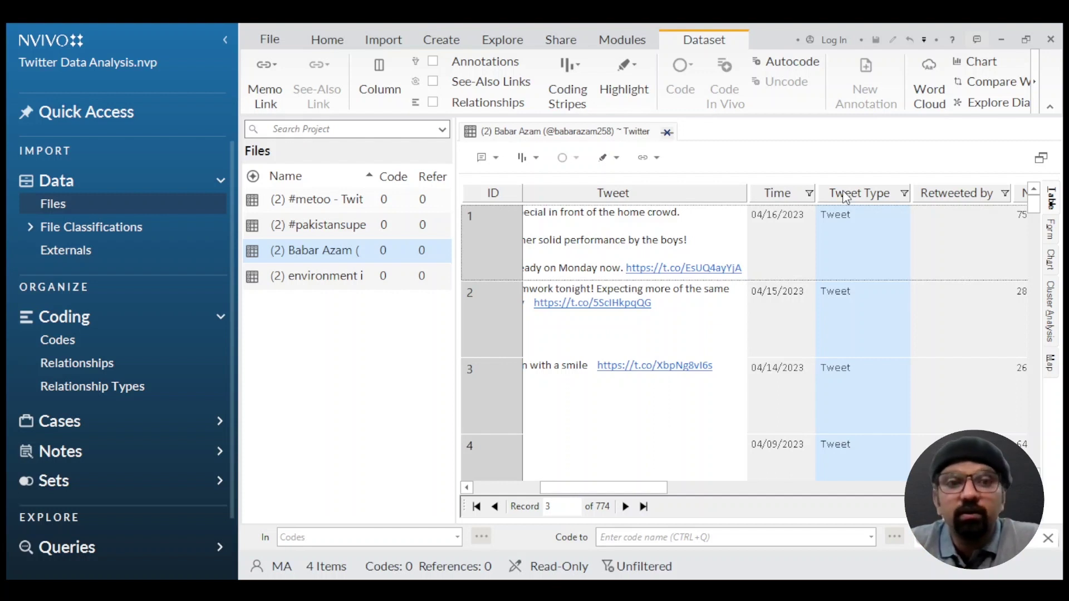
left_click(1033, 226)
left_click(1033, 245)
left_click_drag(1033, 245, 1033, 271)
left_click(863, 294)
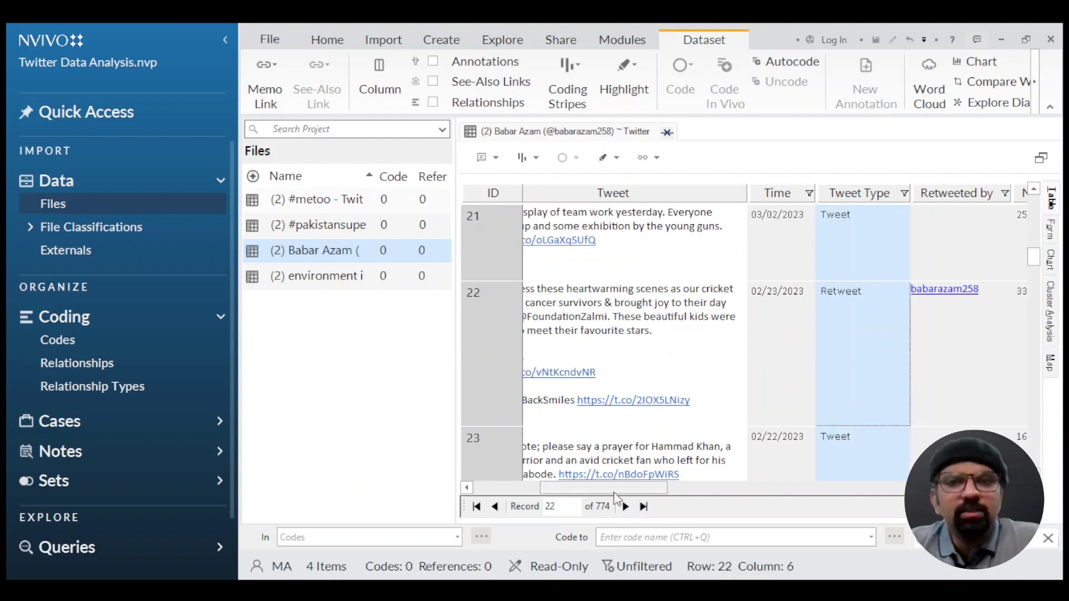
left_click_drag(615, 493, 646, 494)
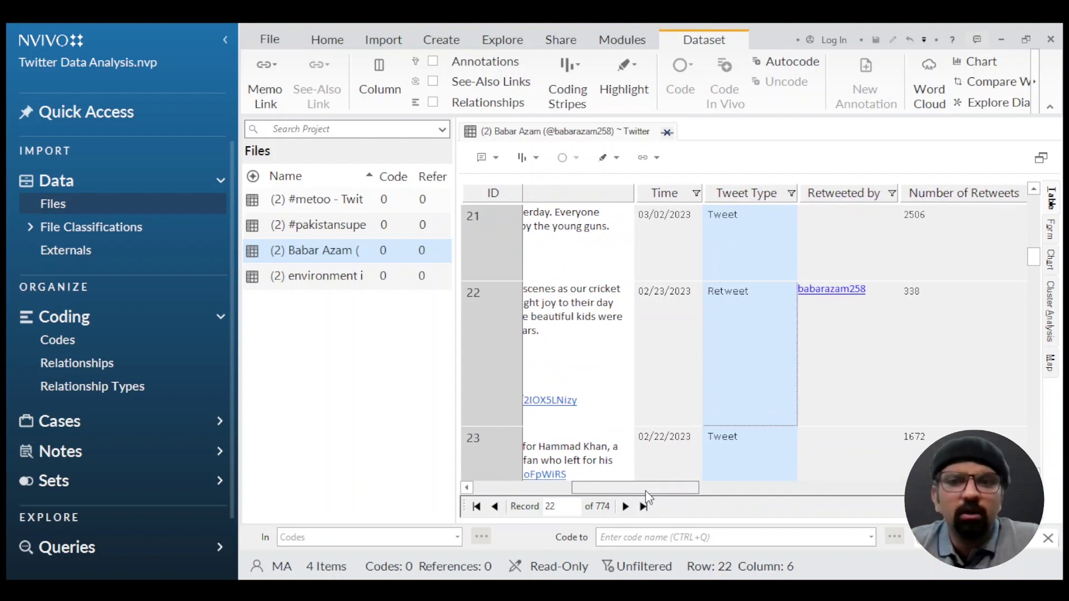
left_click_drag(646, 490, 672, 492)
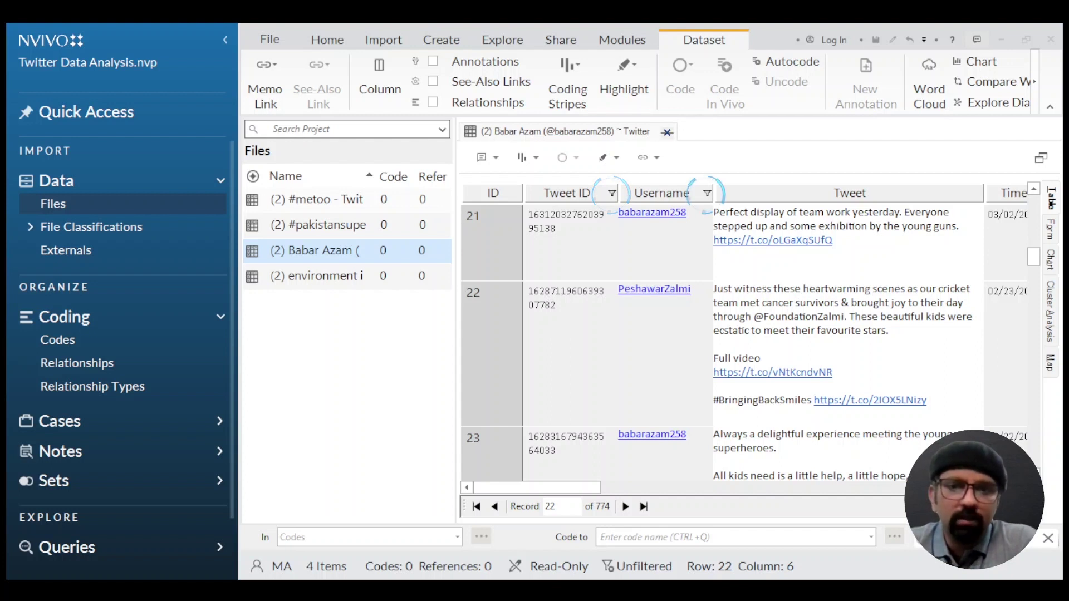
mouse_move(564, 490)
left_mouse_down()
mouse_move(668, 487)
mouse_move(783, 456)
mouse_move(795, 464)
mouse_move(579, 490)
left_mouse_up()
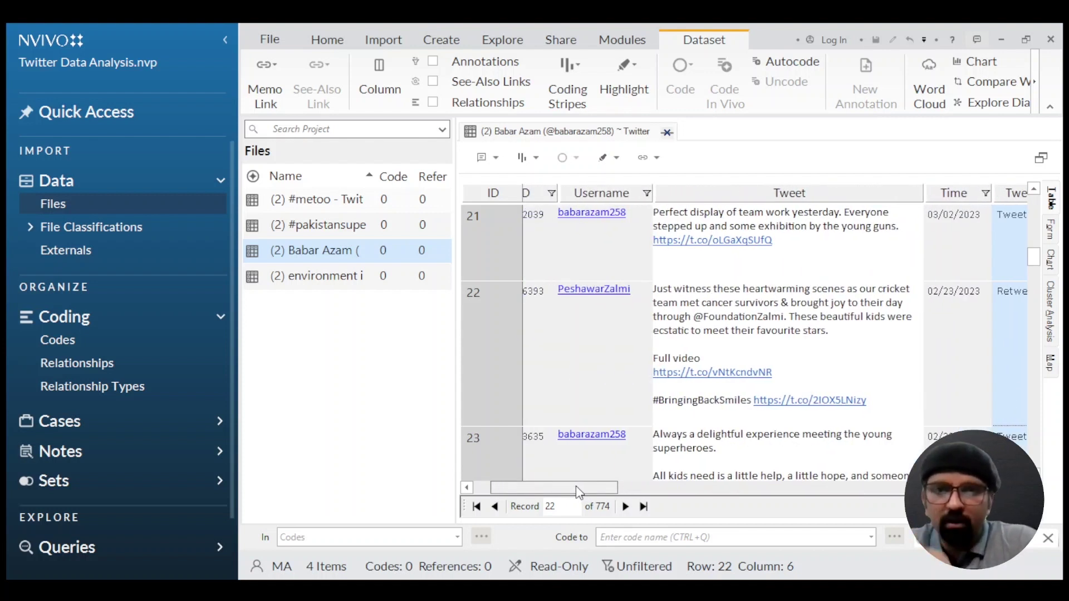
left_click_drag(579, 490, 559, 491)
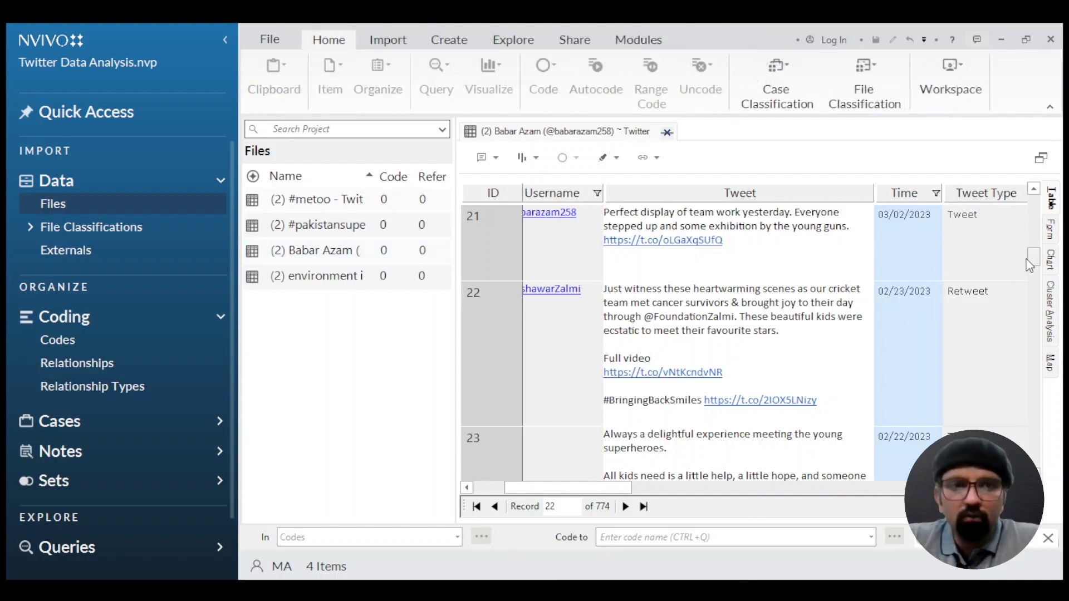
Scroll down through the Babar Azam tweet table.
left_click_drag(1034, 257, 1031, 376)
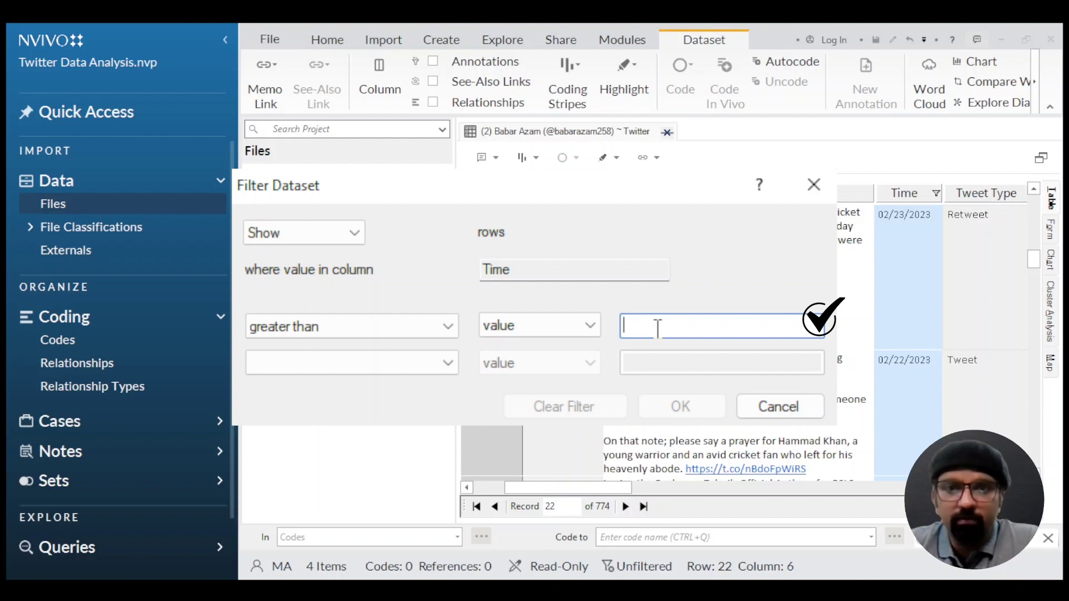
Filter Time to greater than or equal to 01/01/2022 and less than or equal to 12/31/2022.
left_click(351, 327)
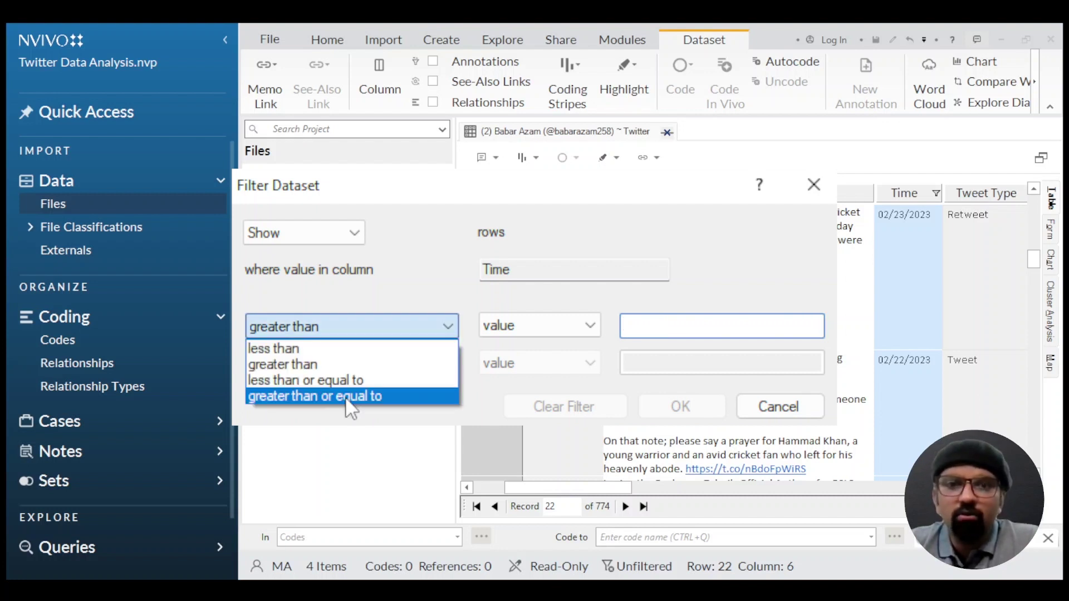
left_click(634, 326)
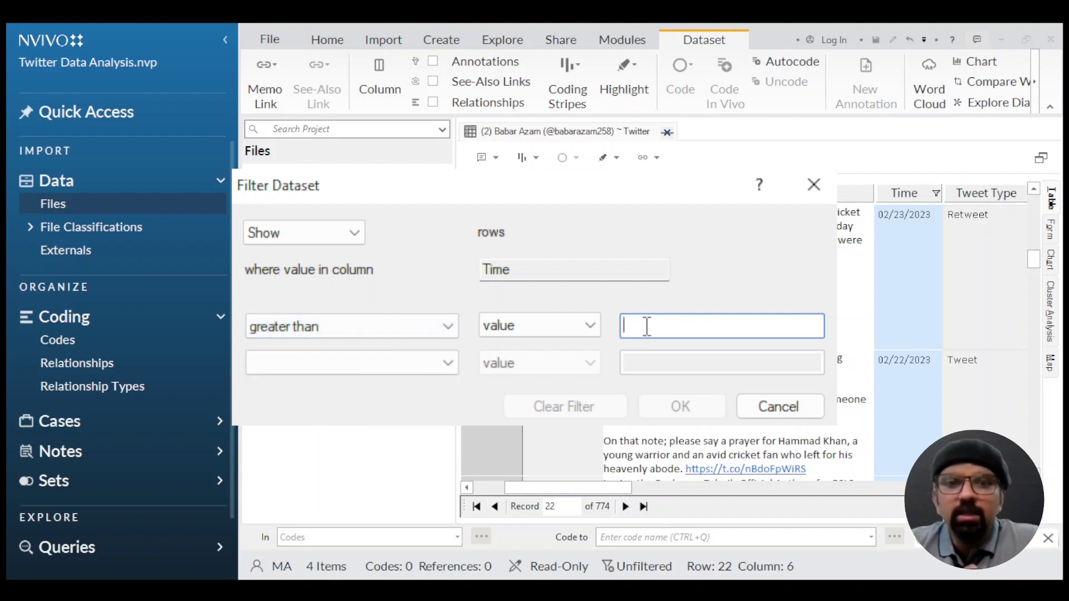
left_click(350, 327)
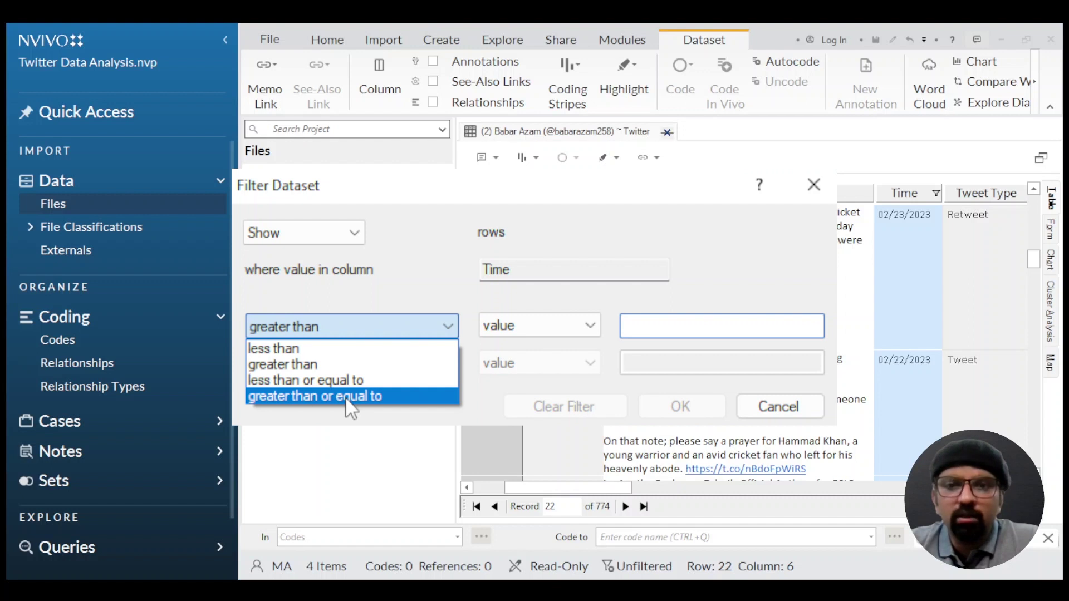
left_click(346, 396)
left_click(635, 327)
type("01/")
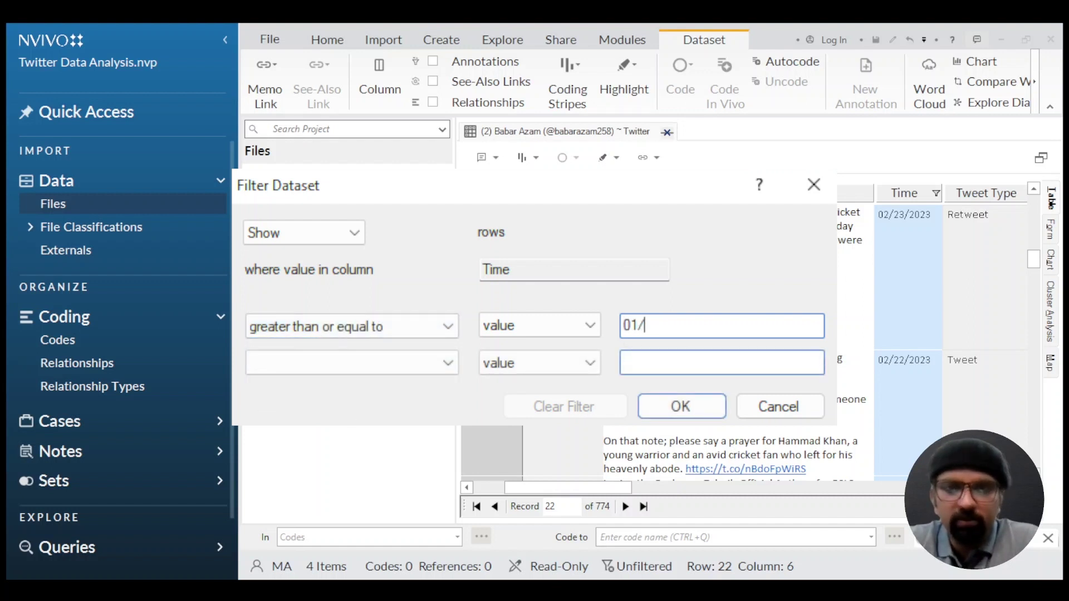
type("01/2022")
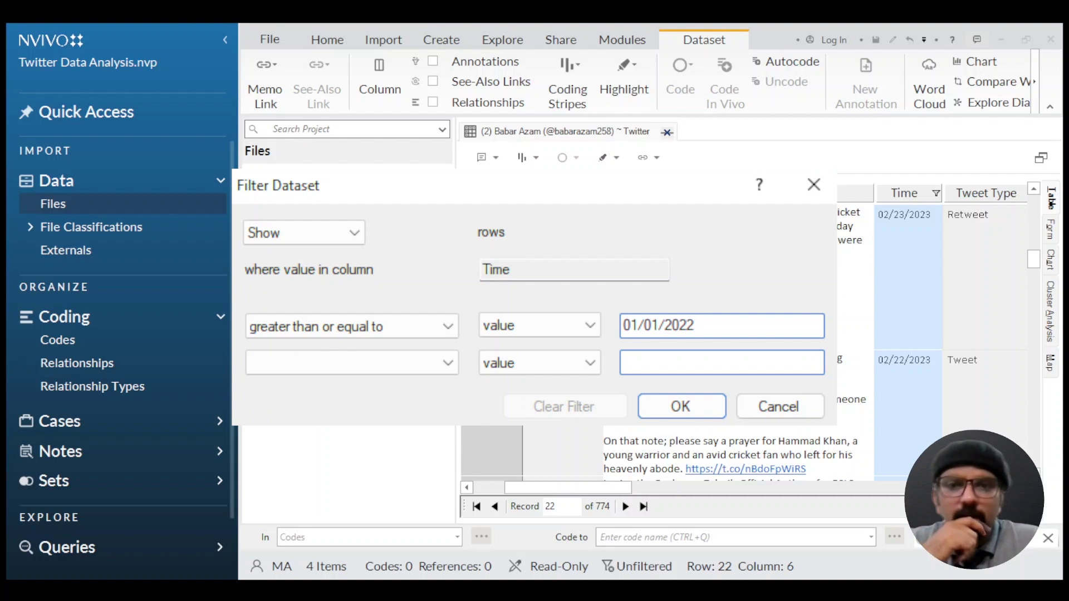
left_click(420, 368)
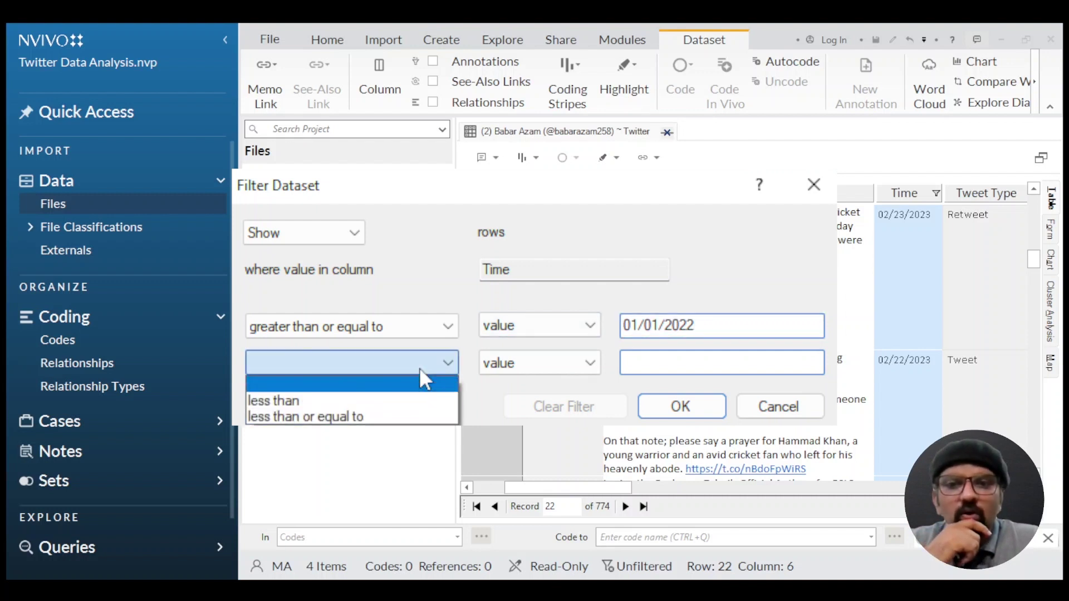
left_click(342, 417)
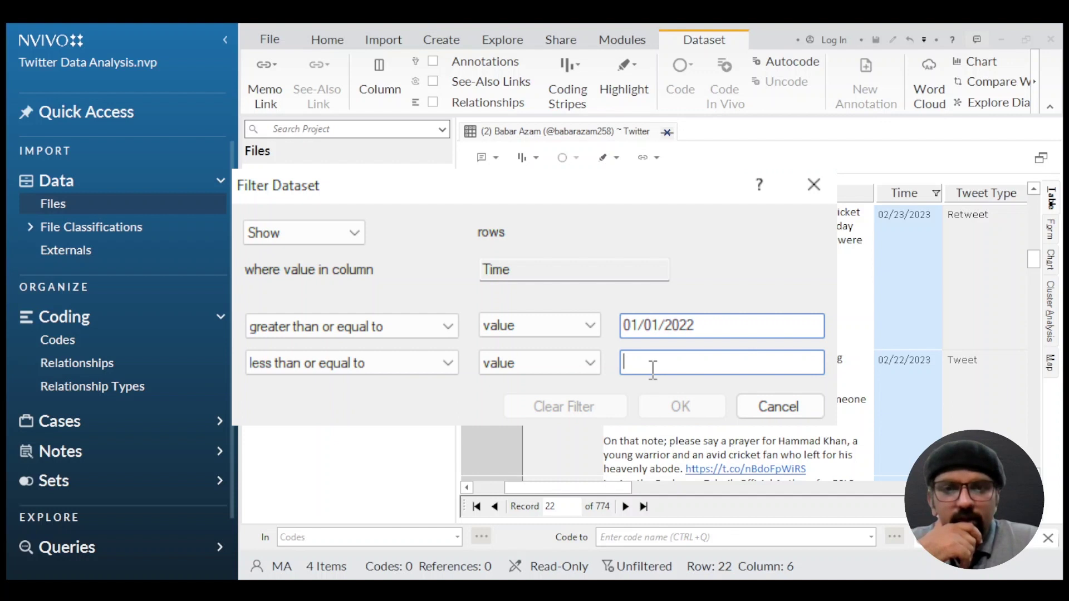
type("12/")
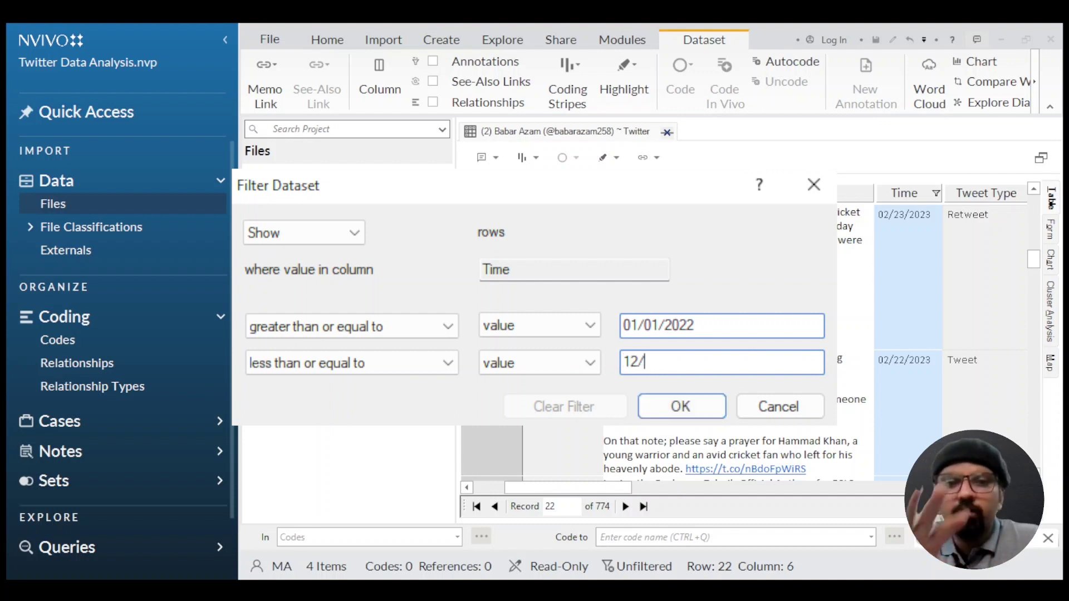
type("31/")
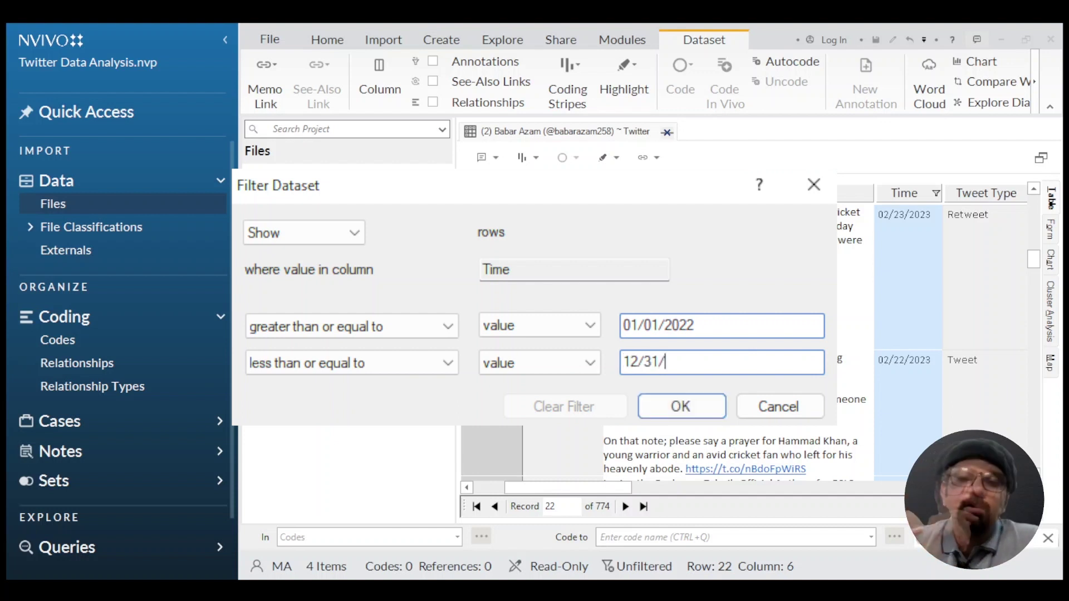
type("2022")
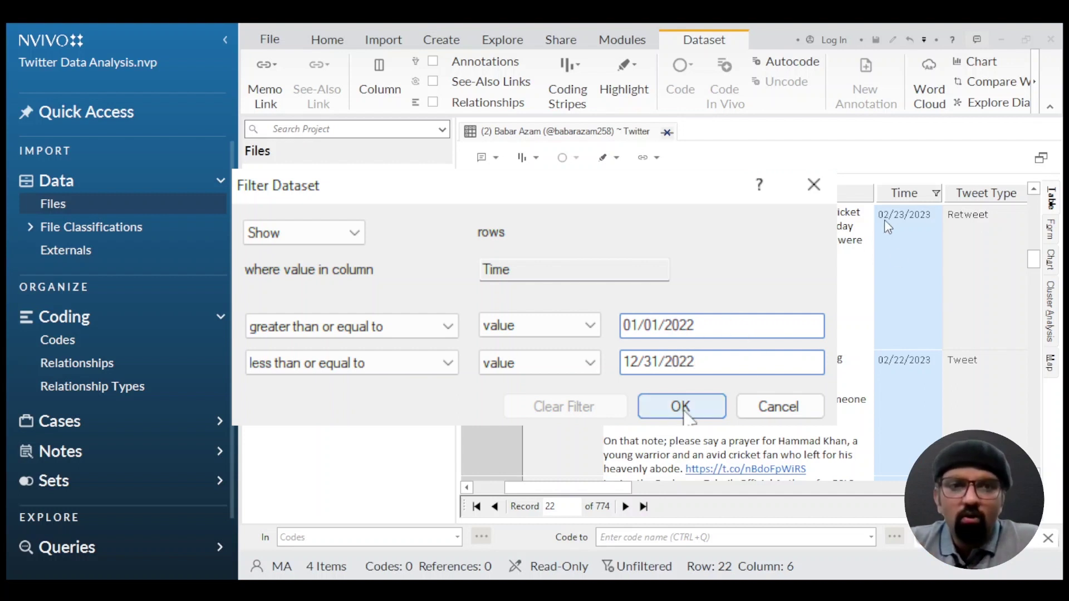
left_click(681, 407)
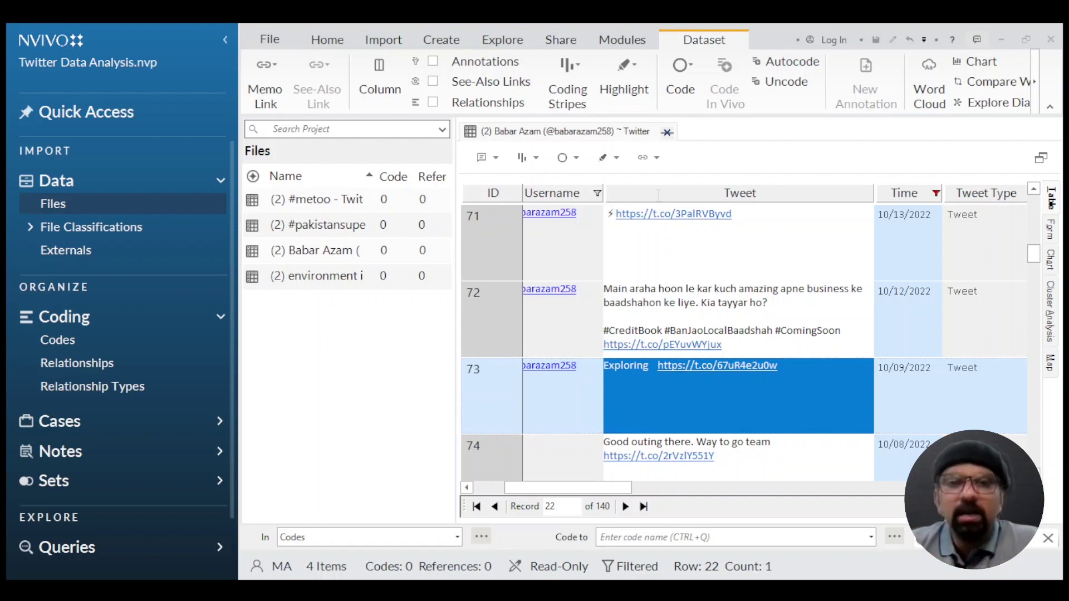
Select the Tweet Type column and scroll down the filtered 2022 tweet table.
left_click(885, 193)
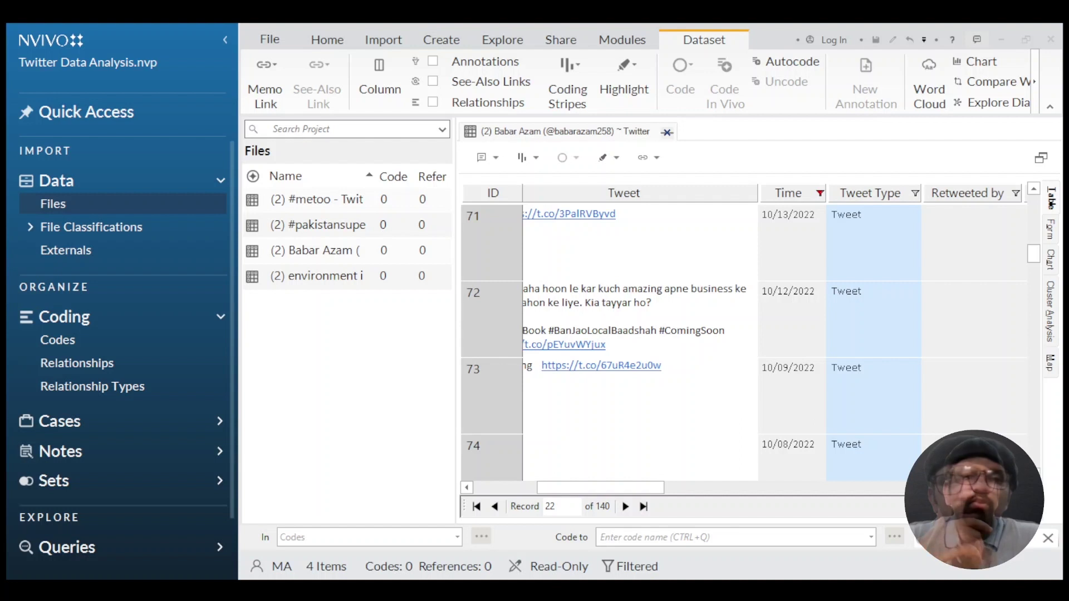
left_click(706, 360)
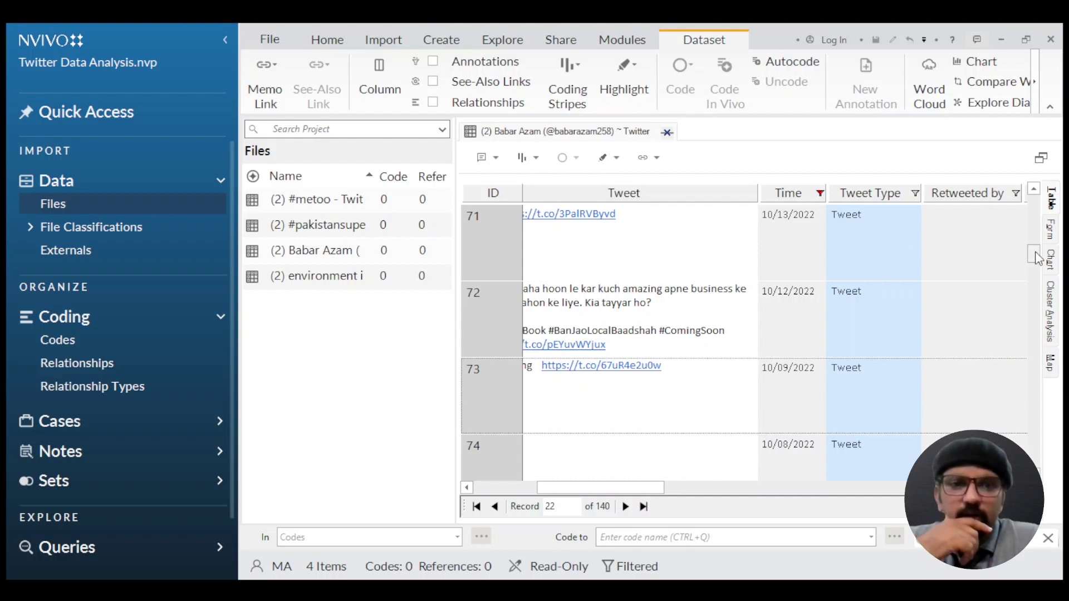
left_click_drag(1036, 257, 1034, 309)
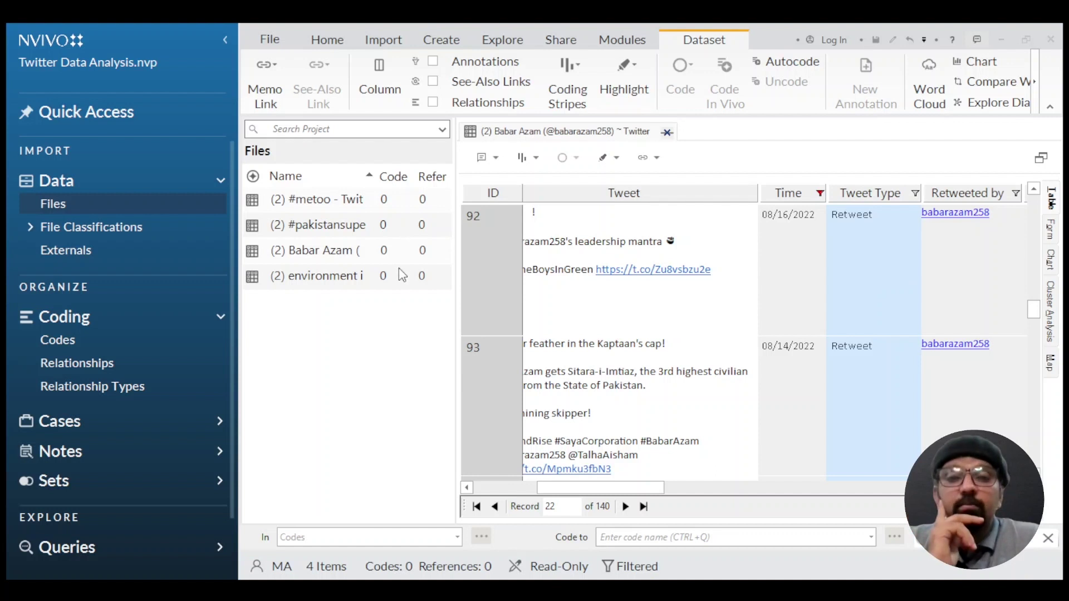
Filter Tweet Type to hide rows containing 'retweet', leaving 130 original tweets.
left_click(375, 255)
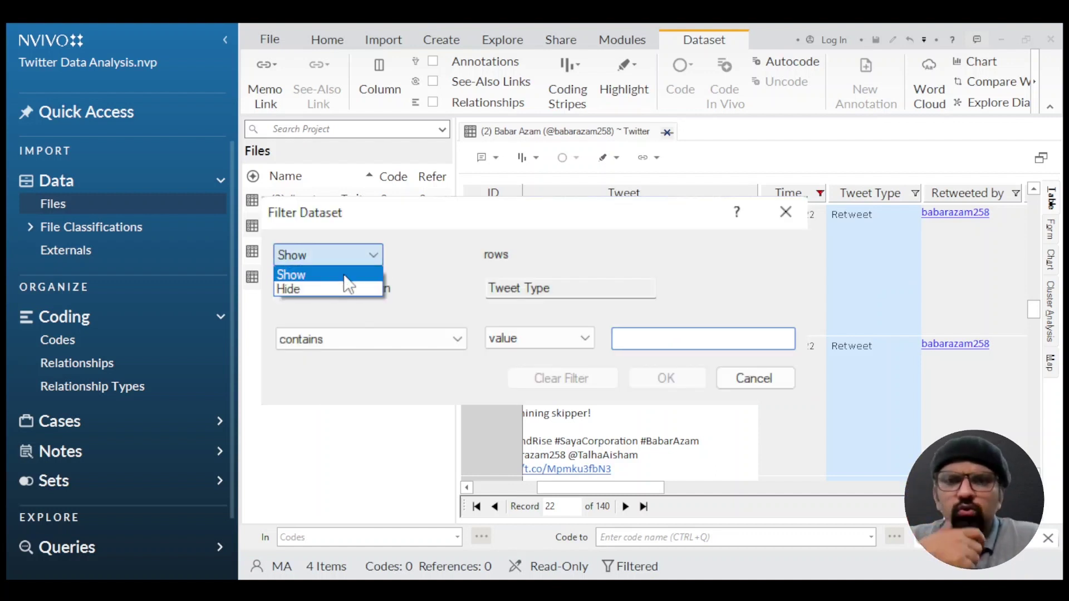
left_click(400, 273)
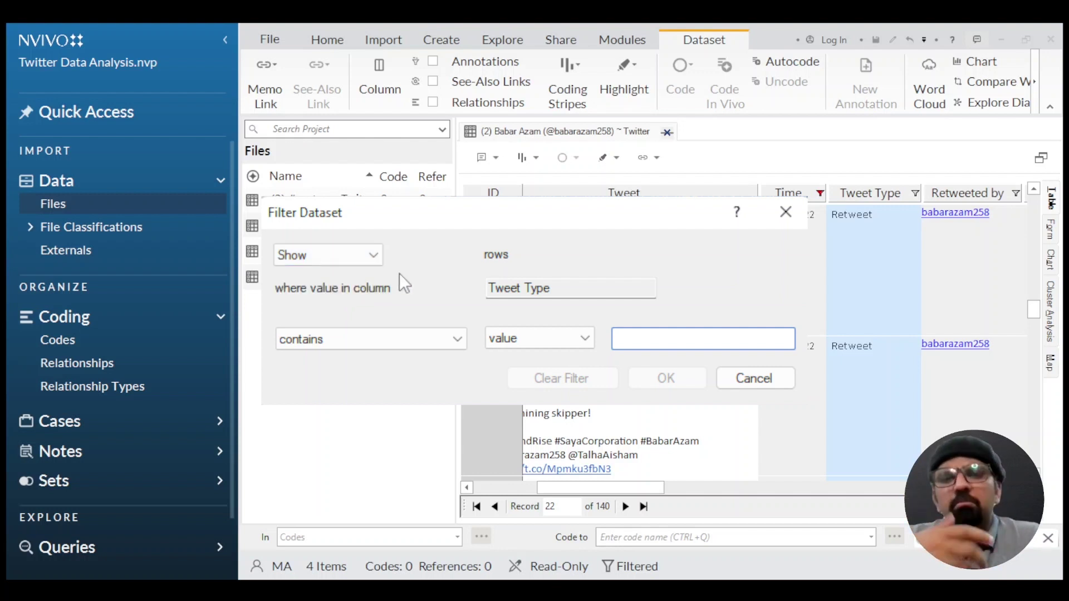
left_click(375, 257)
left_click(353, 288)
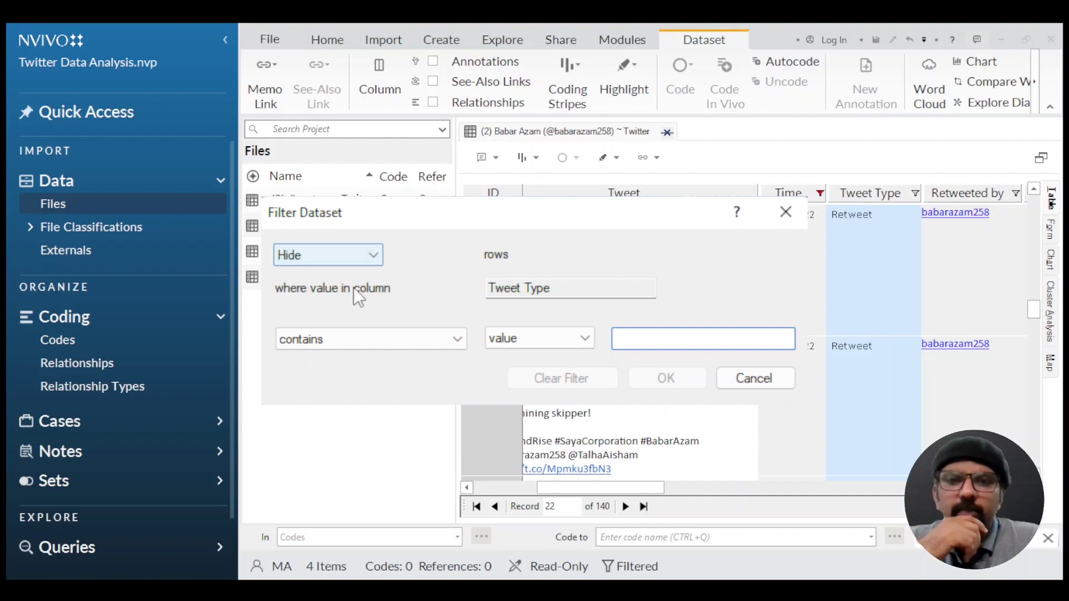
left_click(649, 339)
type("retweets")
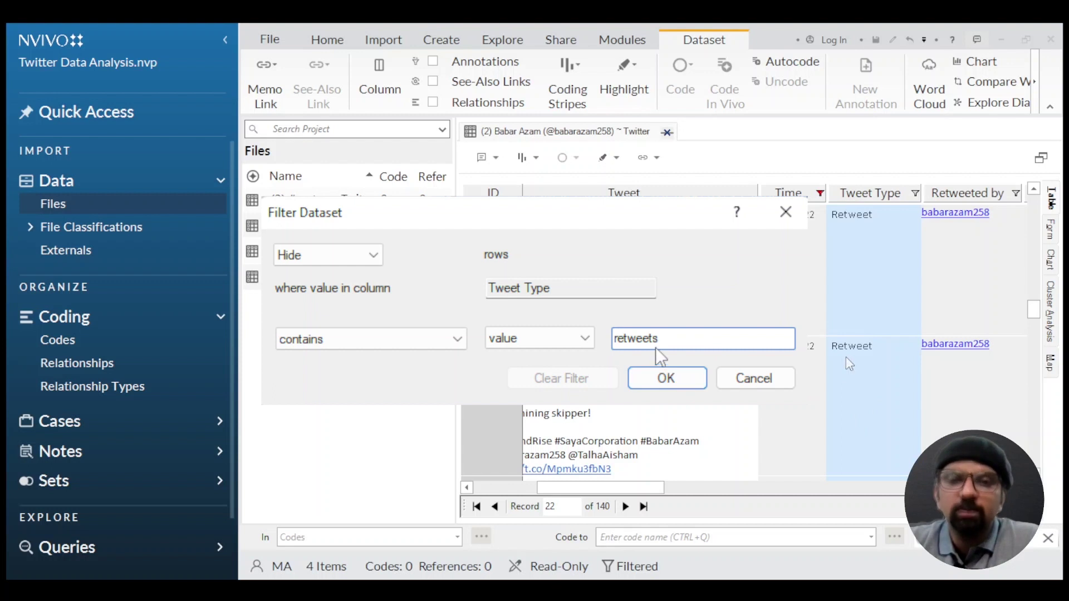
double_click(626, 339)
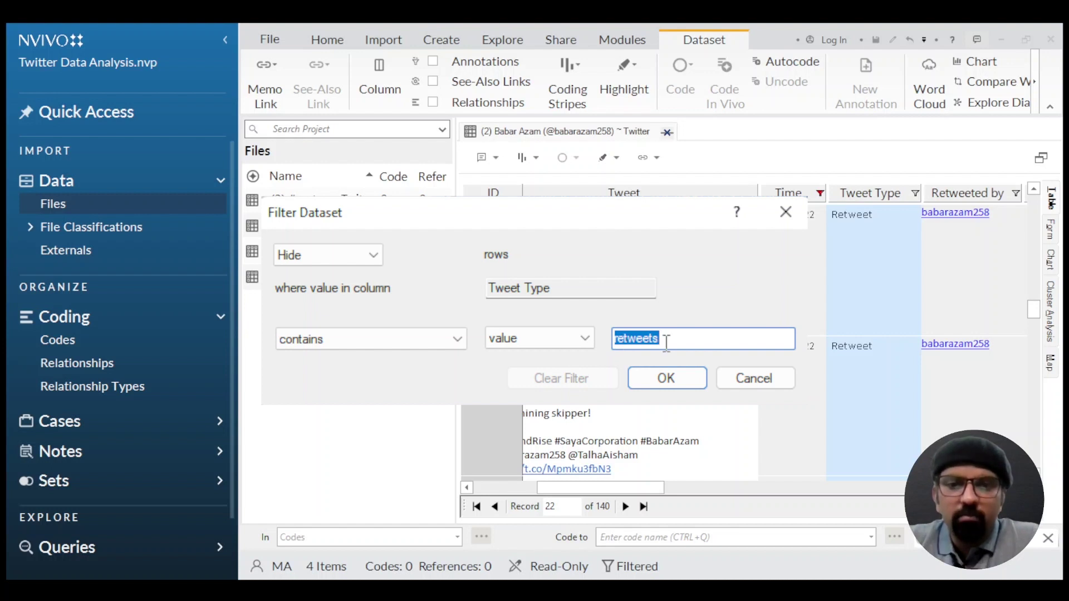
left_click(666, 379)
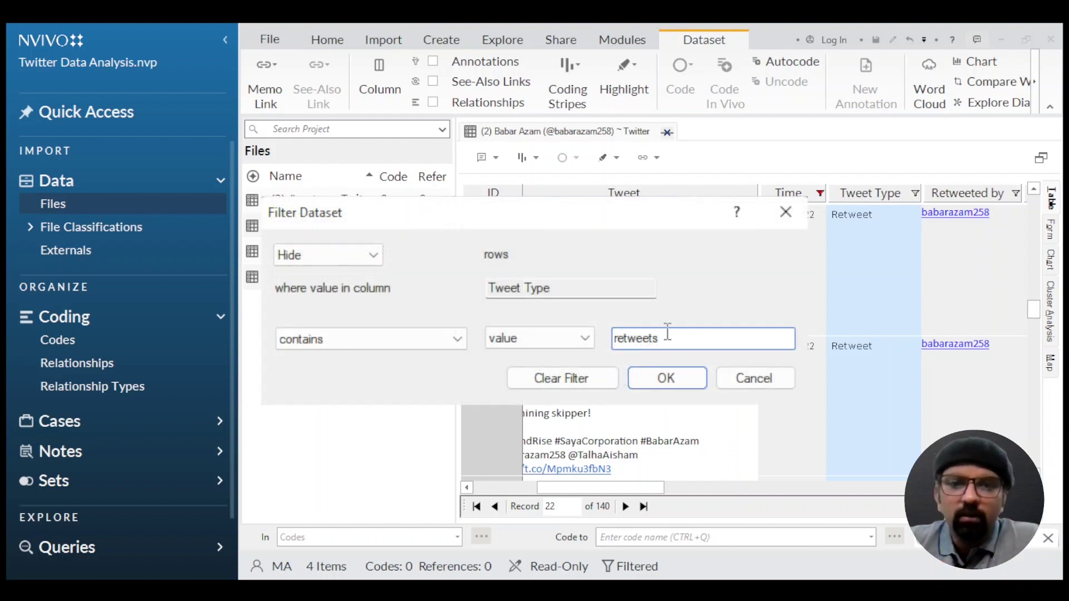
key("BackSpace")
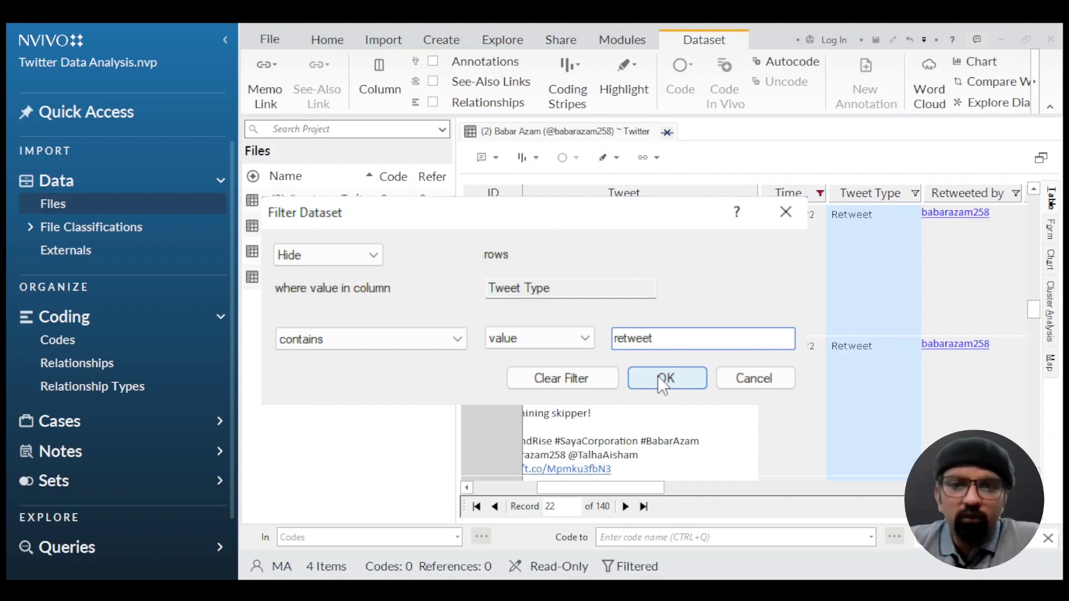
left_click(662, 379)
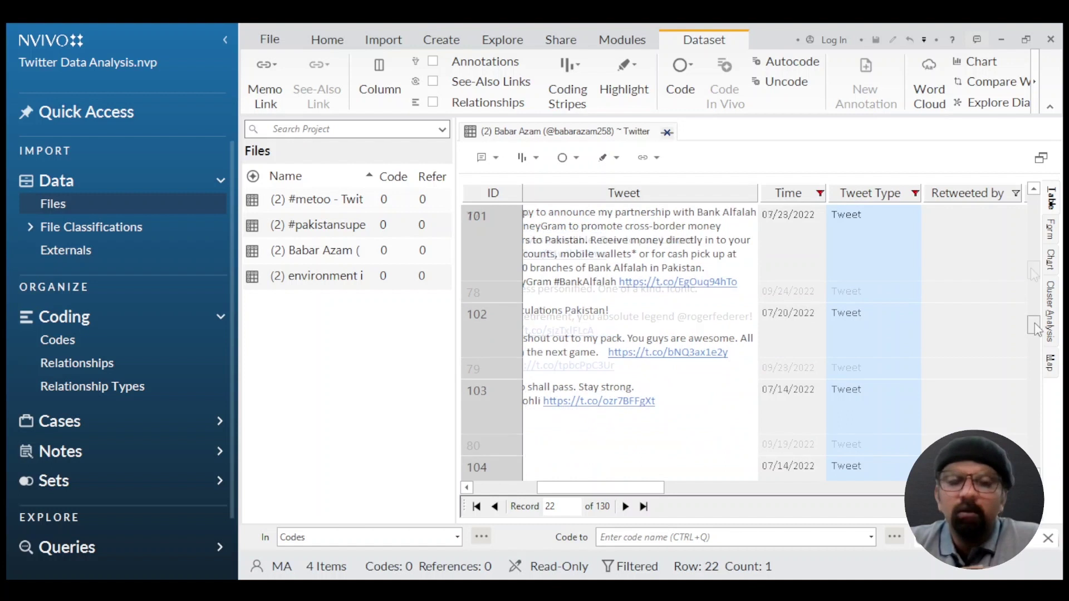
Change the Tweet Type filter to show rows containing 'tweet', restoring 140 records.
left_click_drag(1034, 323, 1034, 224)
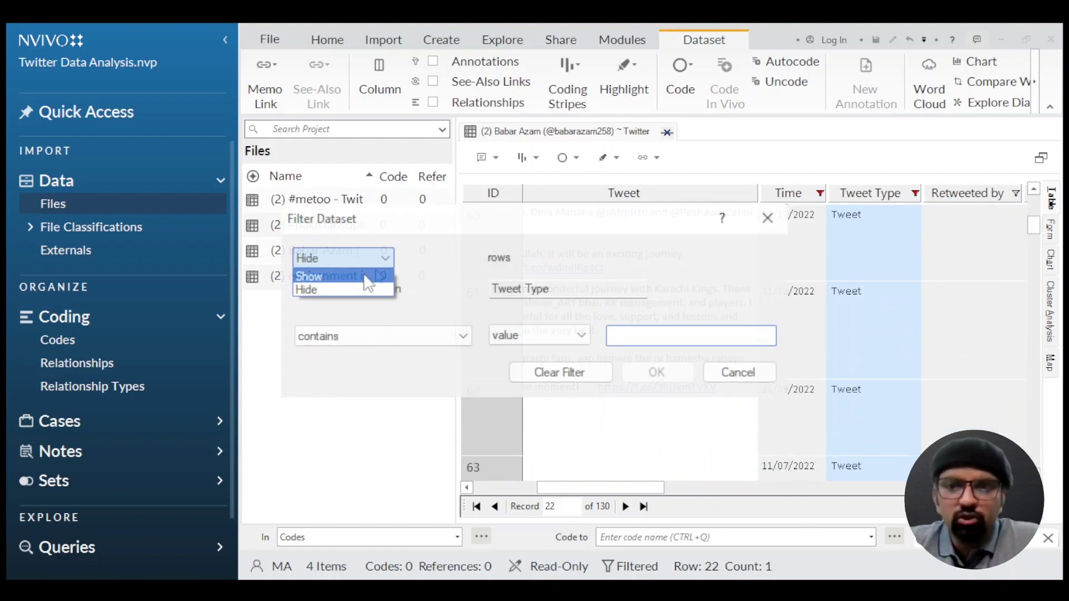
left_click(364, 275)
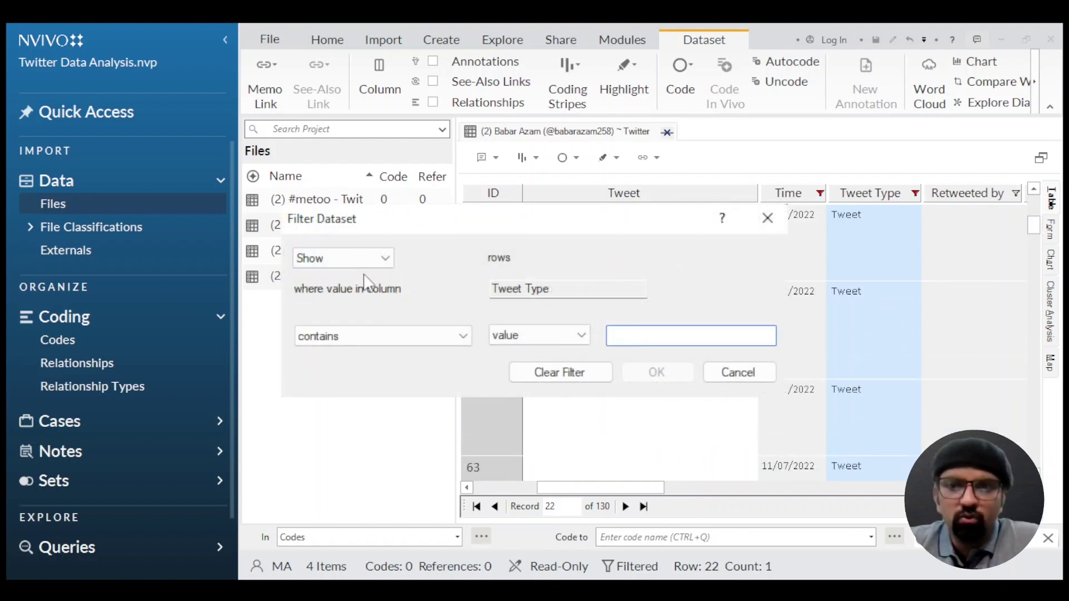
left_click(647, 342)
type("twe")
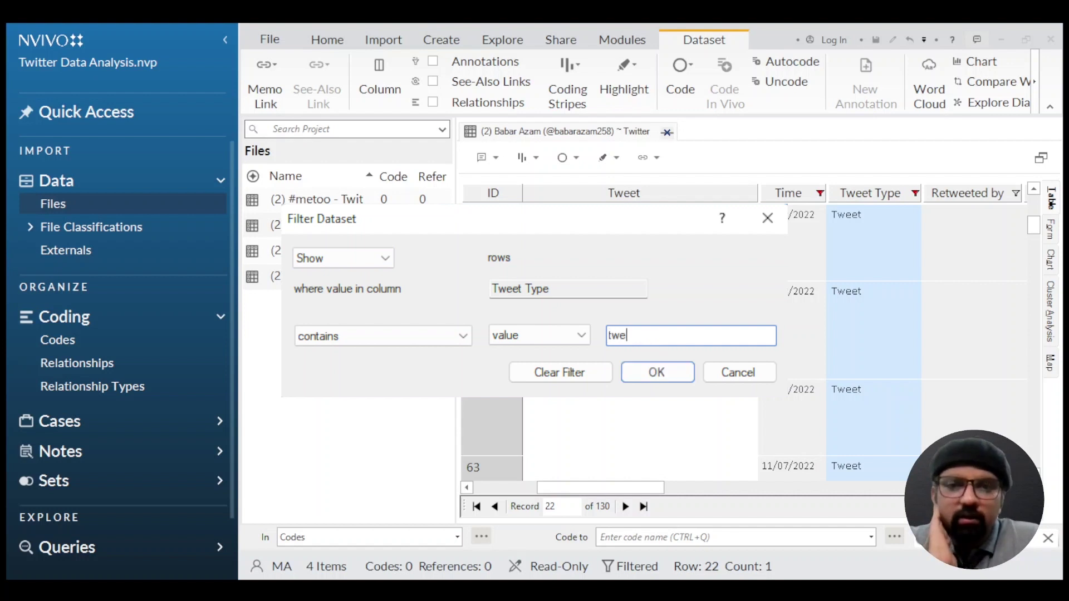
type("et")
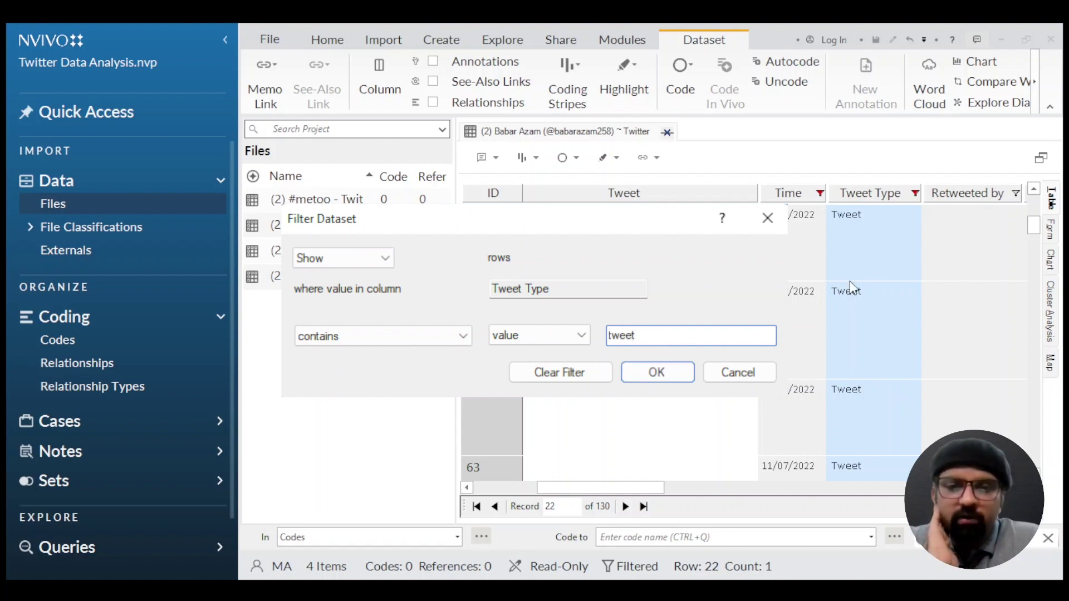
key("ctrl+a")
left_click(674, 375)
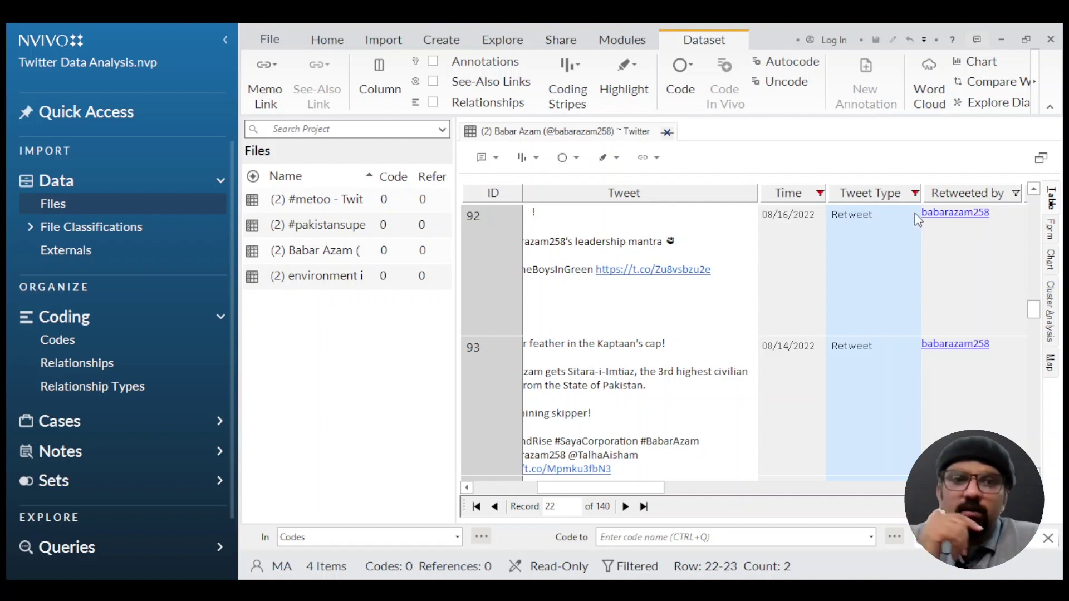
Switch the Tweet Type filter from contains to equal to, leaving 10 Retweet records.
left_click(915, 194)
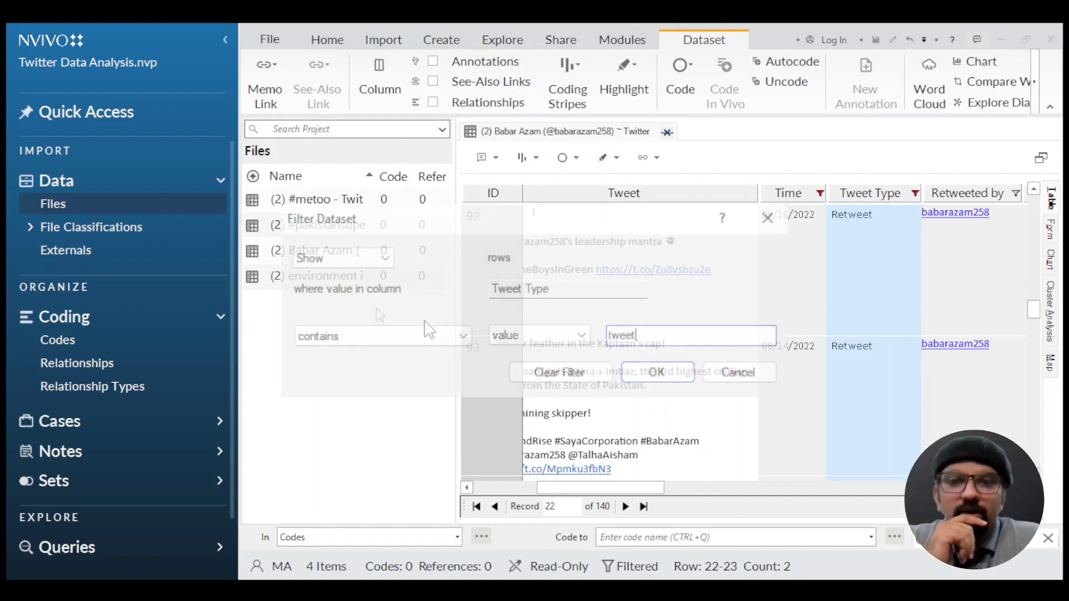
left_click(407, 335)
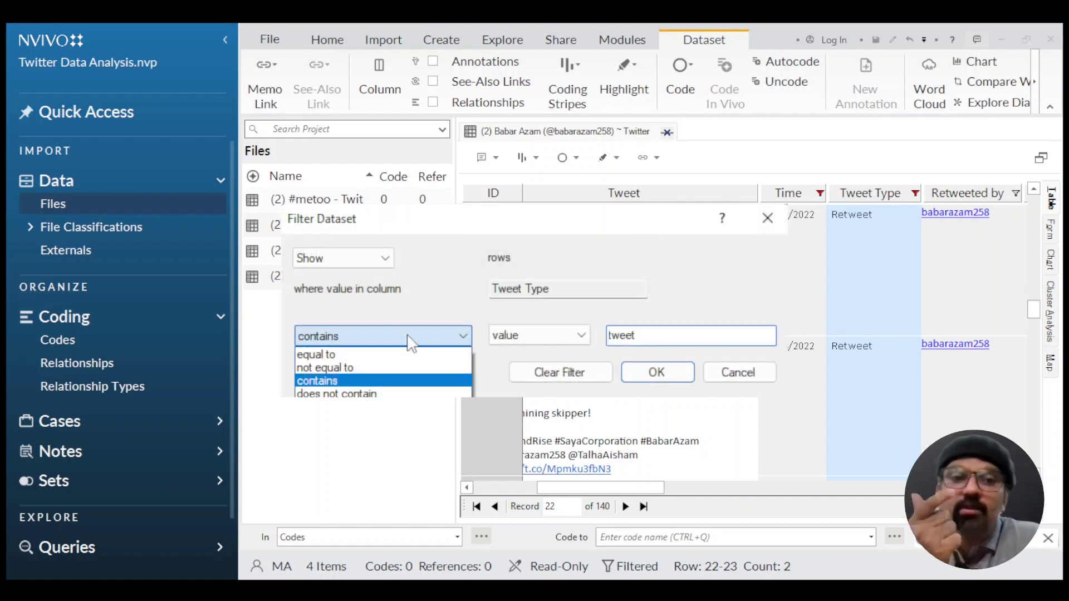
left_click(344, 359)
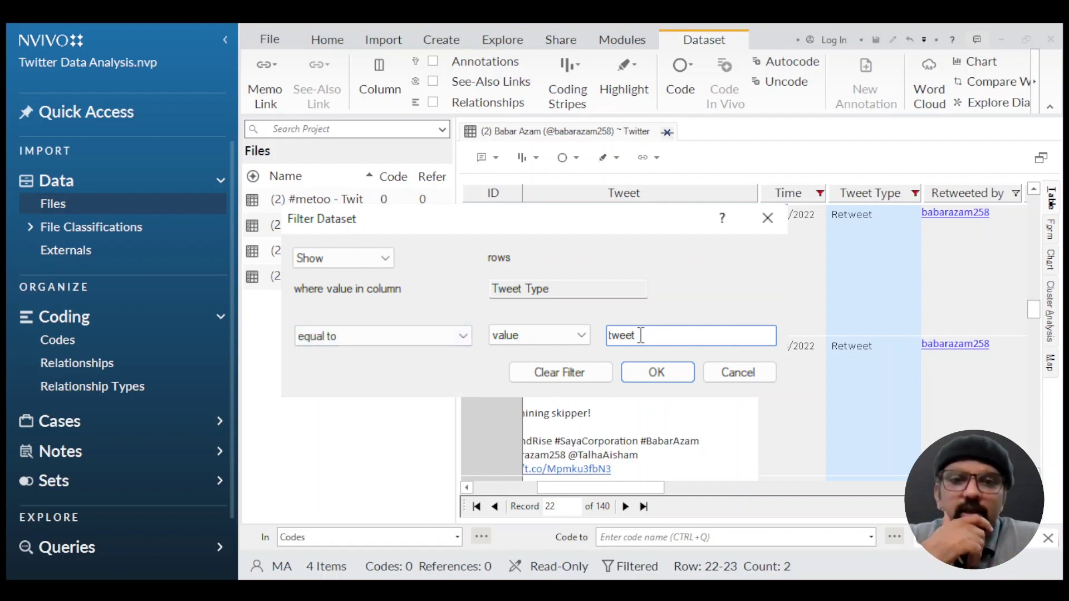
left_click(646, 359)
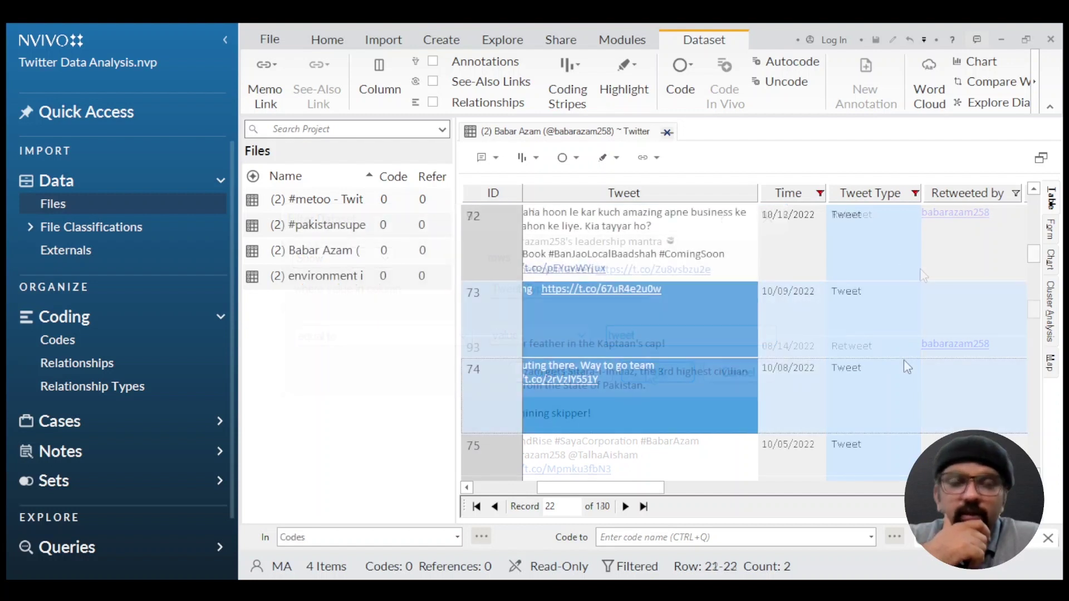
Scroll right across the table and select the Location column.
left_click_drag(1034, 254, 1031, 226)
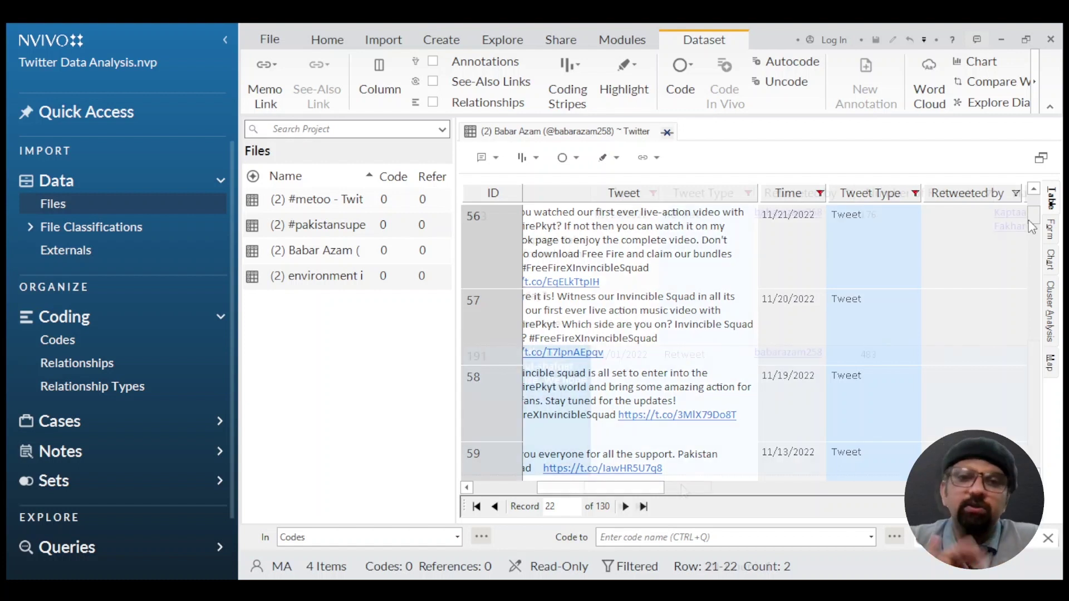
left_click_drag(636, 487, 718, 488)
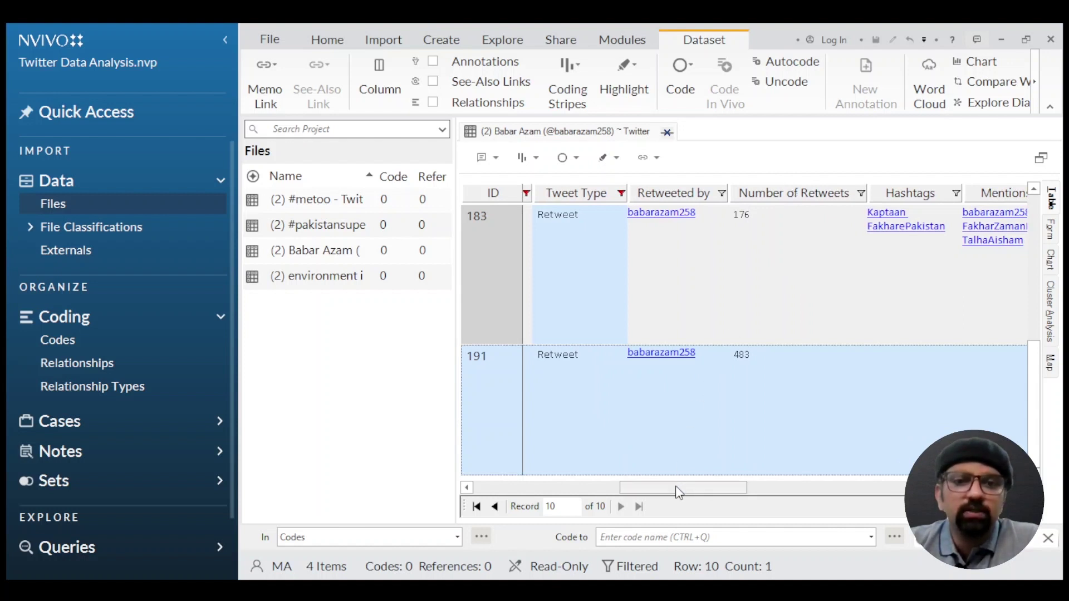
left_click_drag(676, 486, 787, 483)
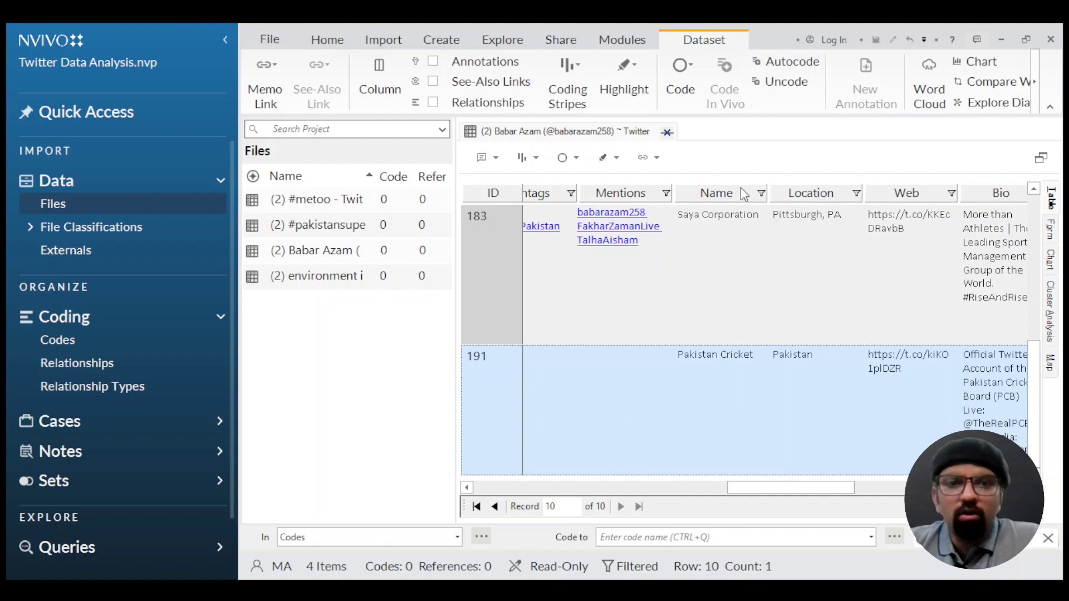
left_click(813, 198)
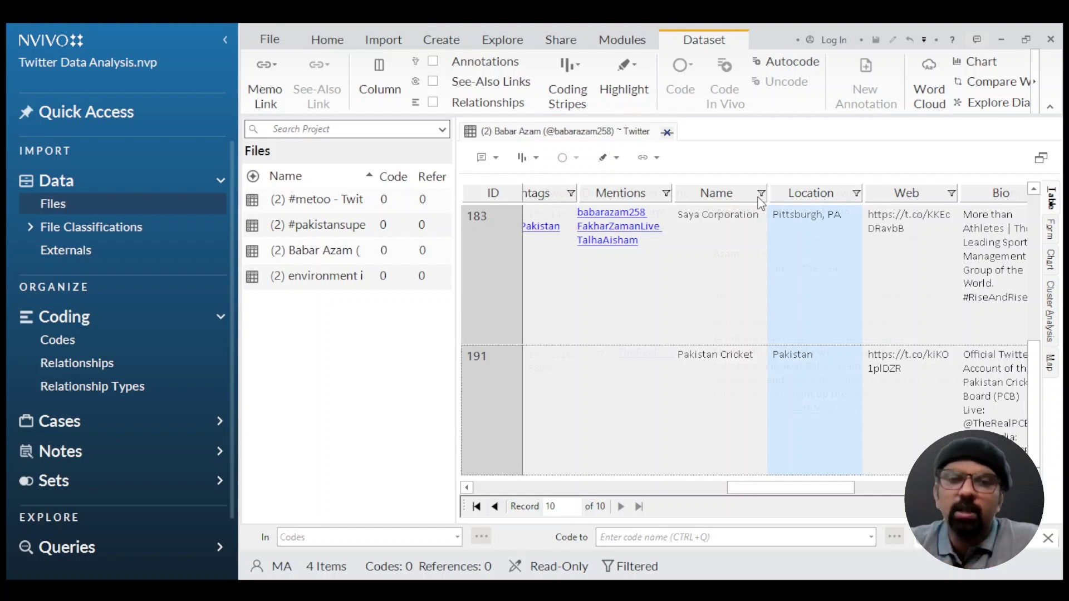
Clear the filter to bring back all 774 Babar Azam records.
left_click(495, 507)
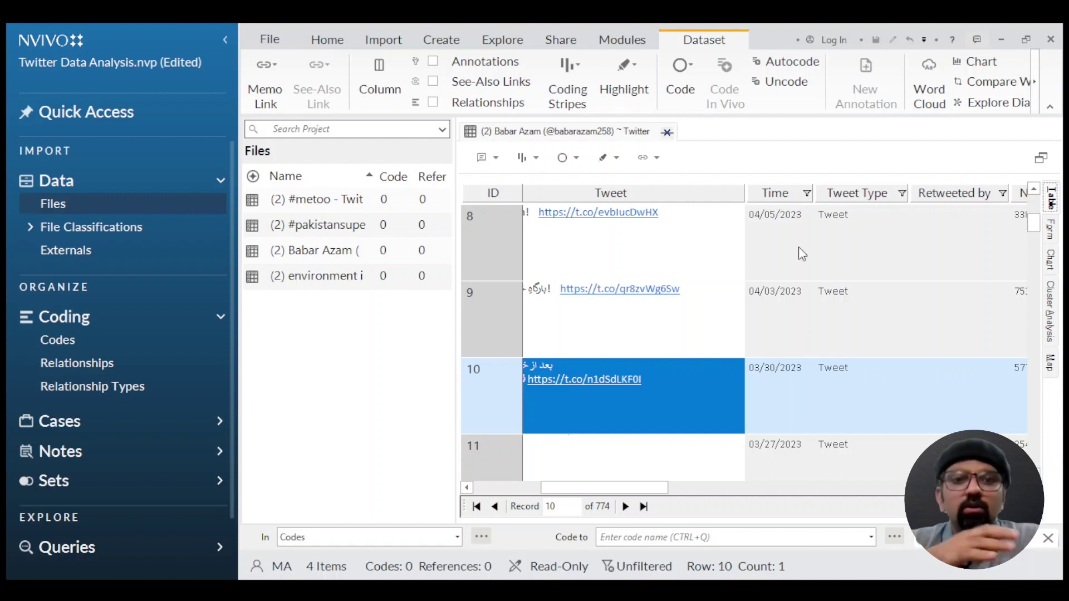
Select rows 9 to 11, then step forward with Next Record to record 15.
left_click(487, 343)
left_click(489, 379)
left_click(489, 439)
left_click(625, 507)
left_click(625, 506)
left_click(625, 507)
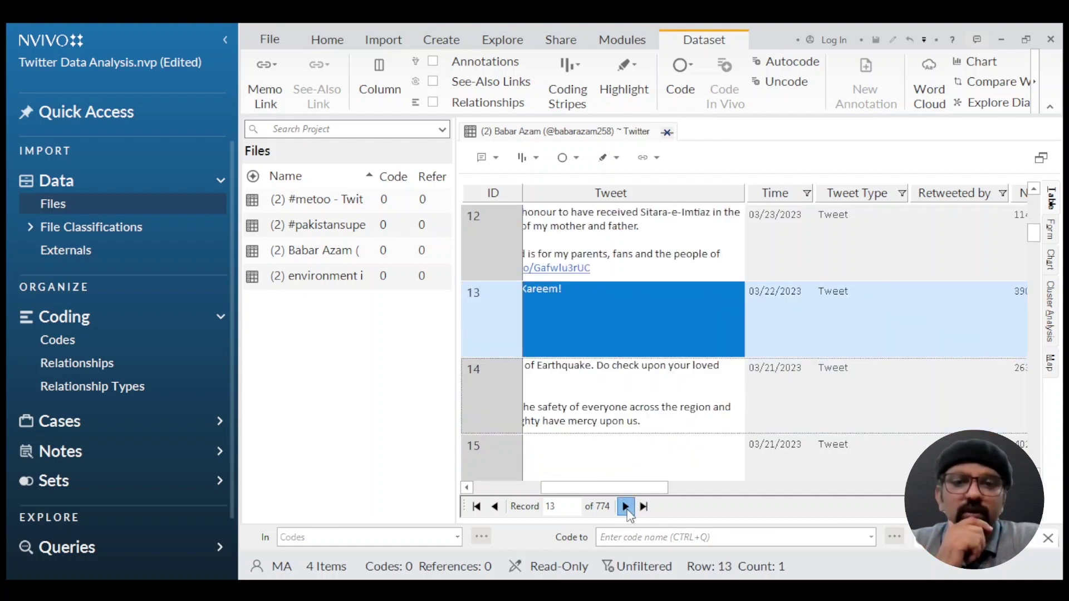
left_click(626, 506)
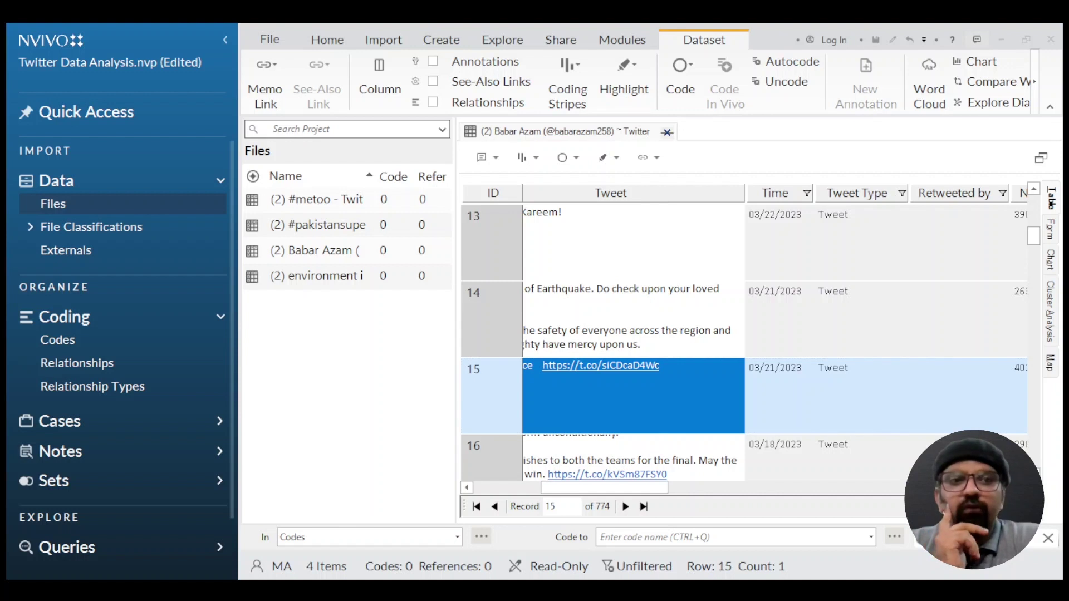
Show record 15 in Form view and scroll through its fields, including 4028 retweets.
left_click(1051, 229)
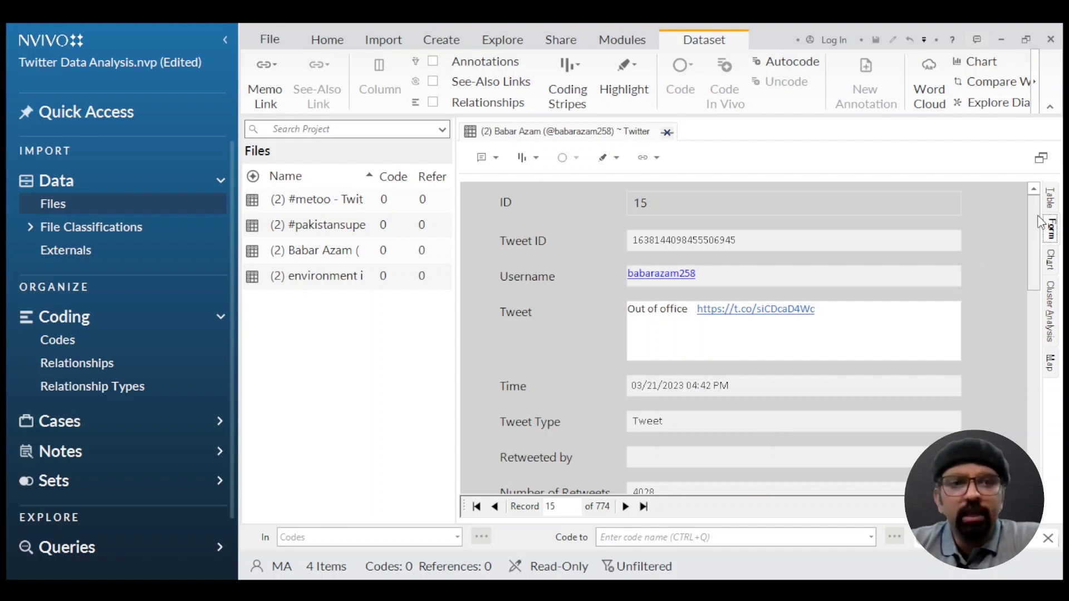
left_click_drag(1038, 216, 1032, 263)
scroll(719, 221, "down", 3)
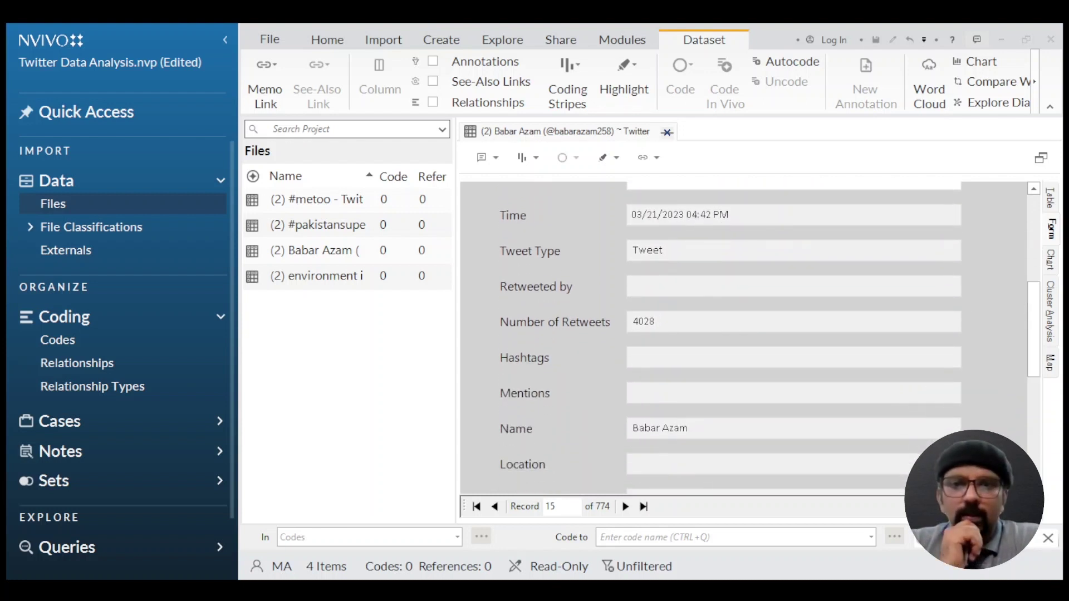
Chart the Babar Azam dataset as number of references per quarter, 2014 to 2023.
left_click(1052, 263)
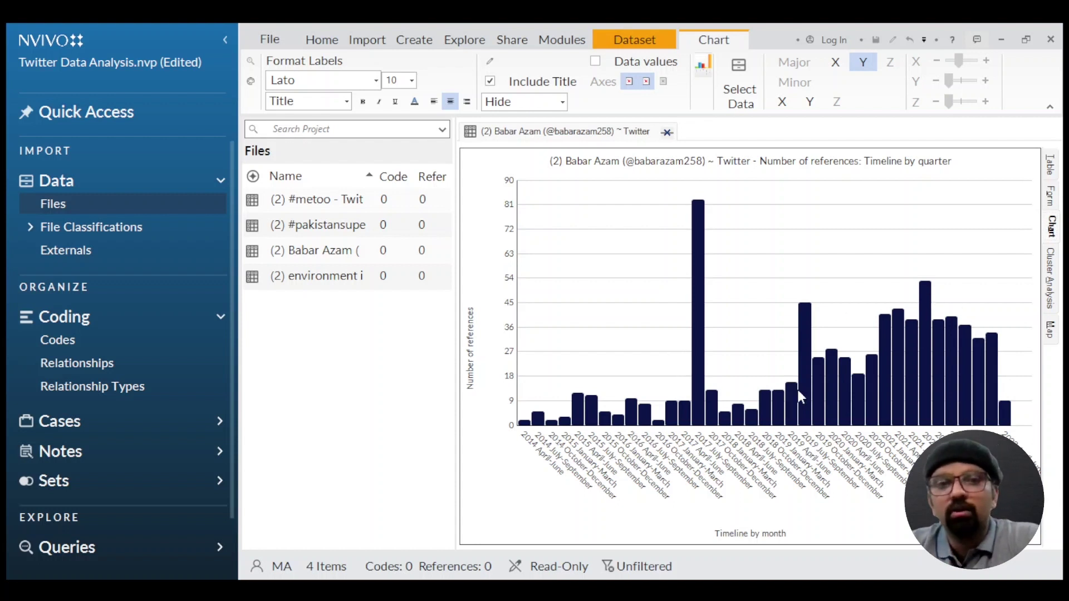
Show Babar Azam usernames as a word-similarity dendrogram with 10 clusters.
left_click(1050, 281)
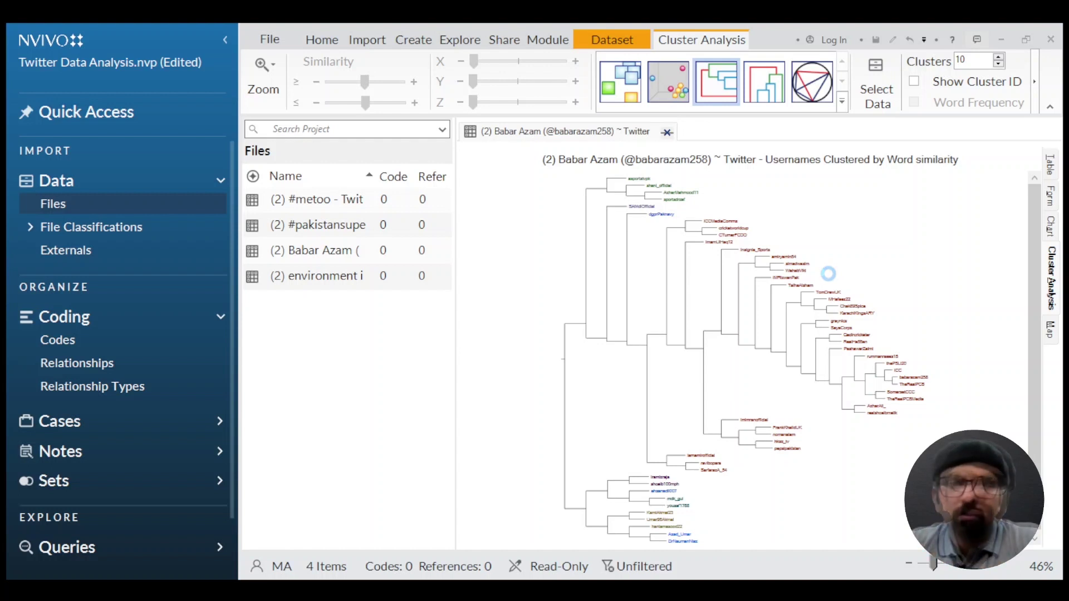
Plot the Babar Azam tweet locations on the world map and check the North America pin's location.
left_click(1052, 330)
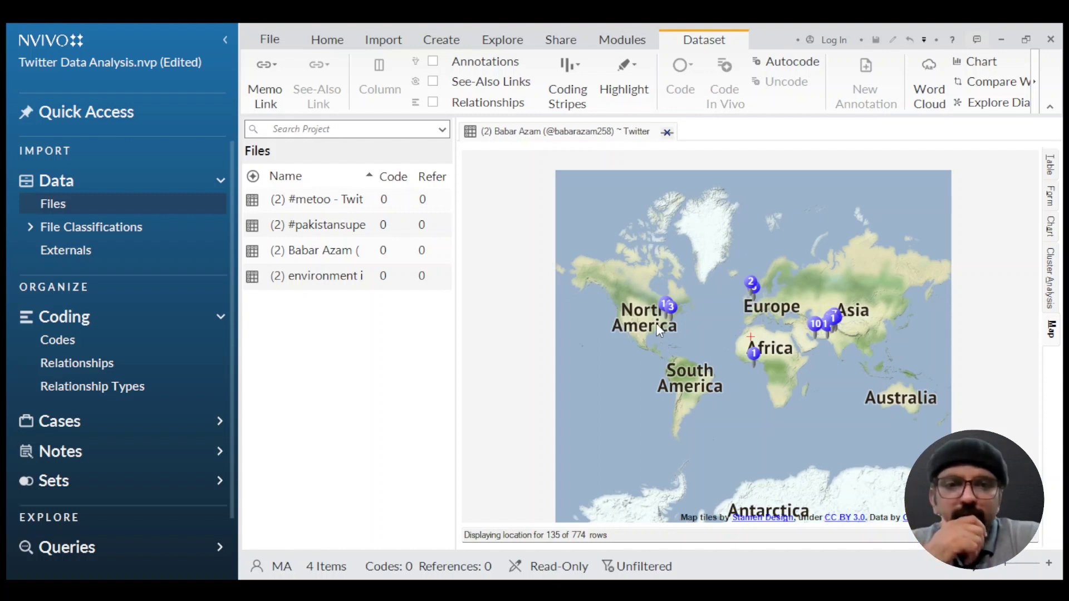
left_click(665, 310)
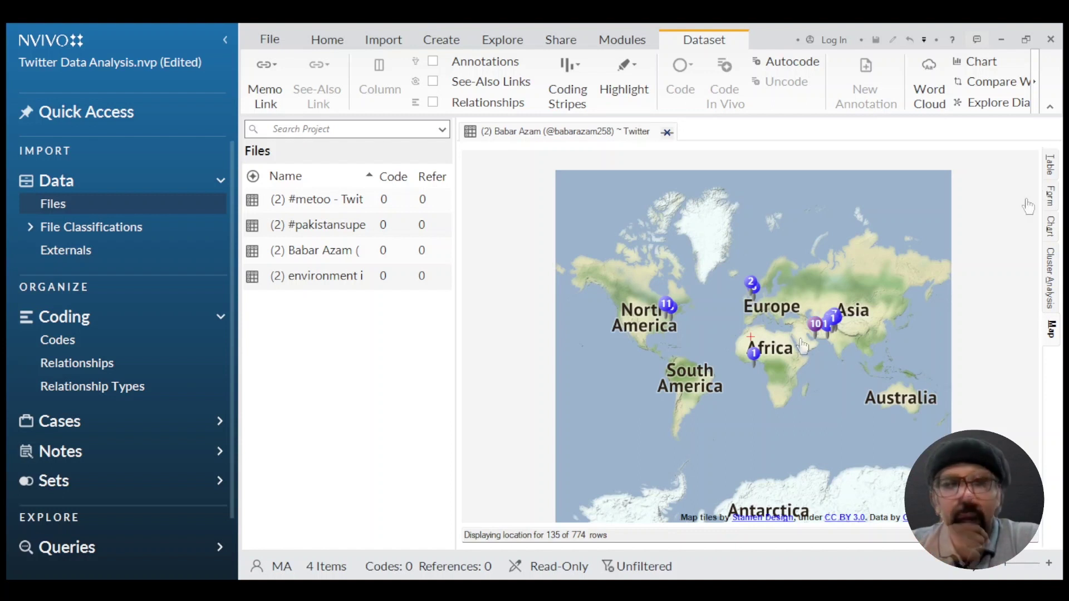
Return to the table view and open the environment issue dataset's 3956 tweets in a second tab.
left_click(1051, 166)
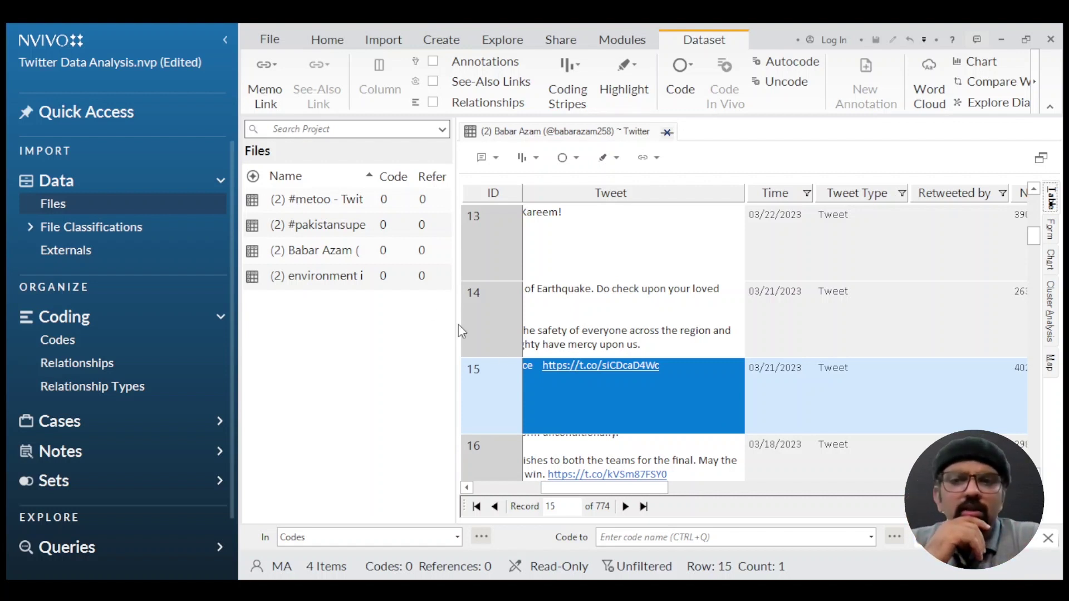
left_click(326, 282)
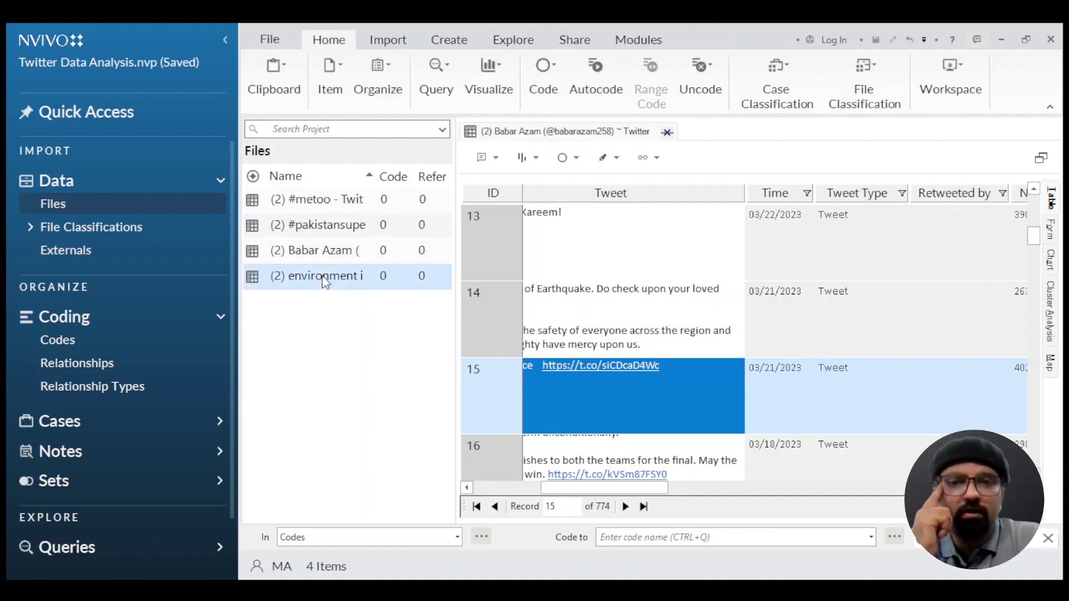
double_click(326, 276)
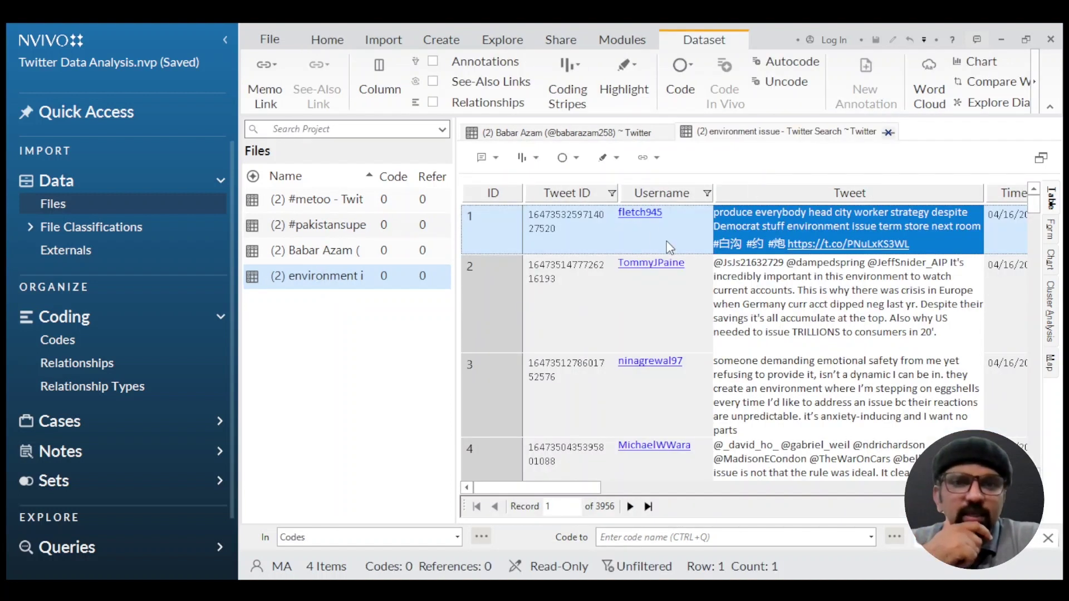
left_click_drag(584, 485, 693, 493)
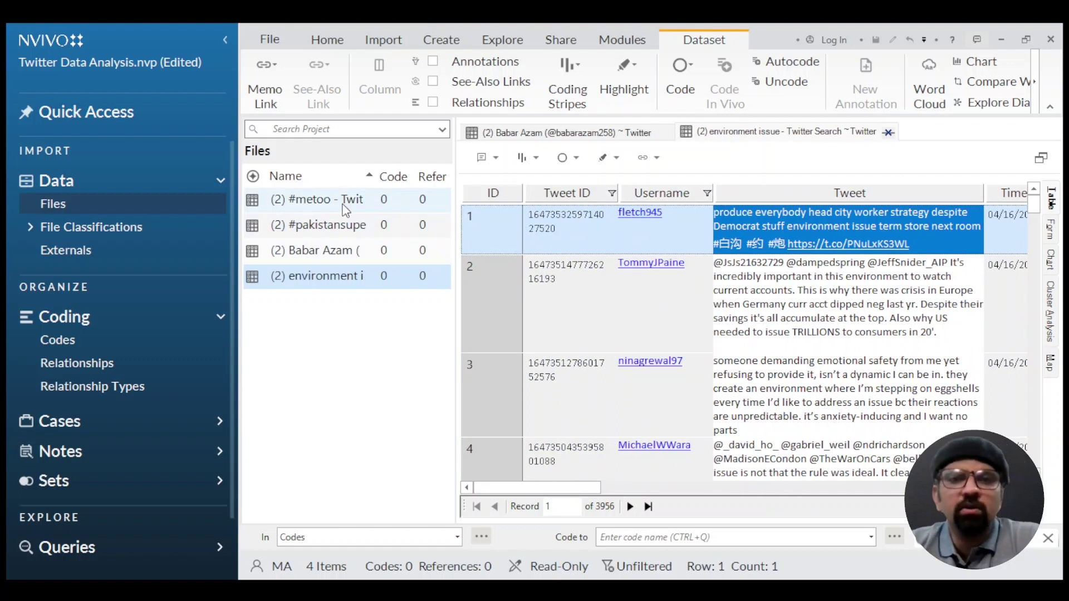
Select the #metoo dataset and chart its references by username.
left_click(345, 210)
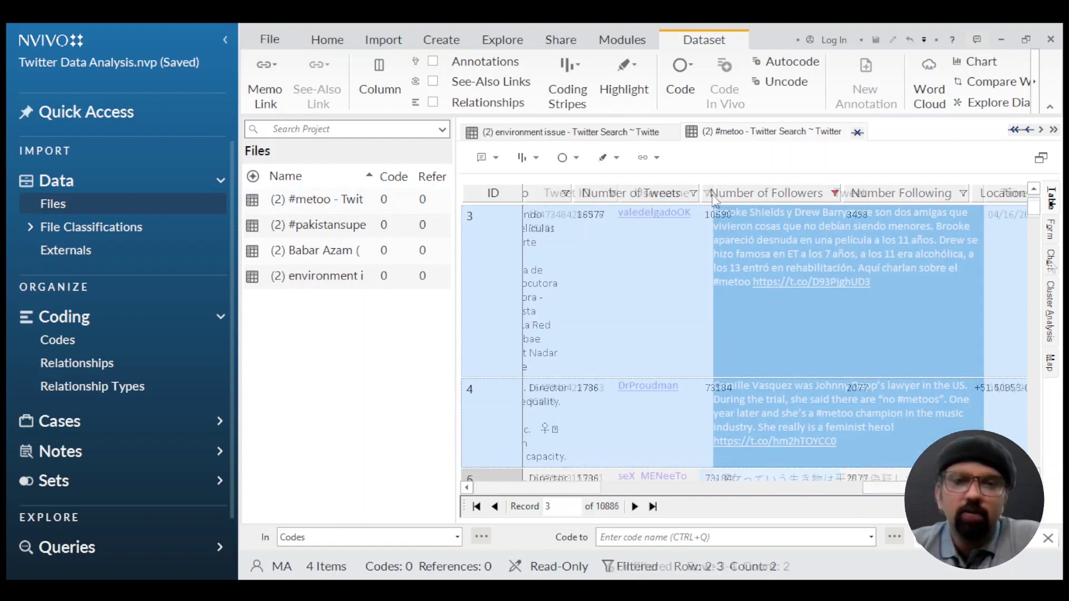
left_click(1051, 261)
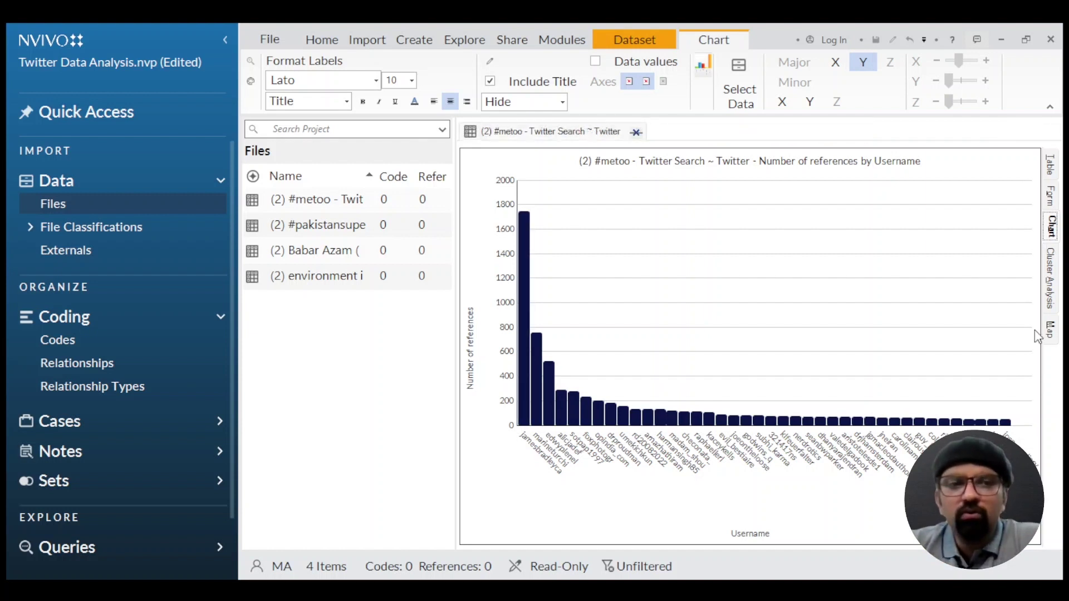
Map the #metoo tweet locations (9525 of 16981 rows), zooming into North America, then back to world view.
left_click(1051, 333)
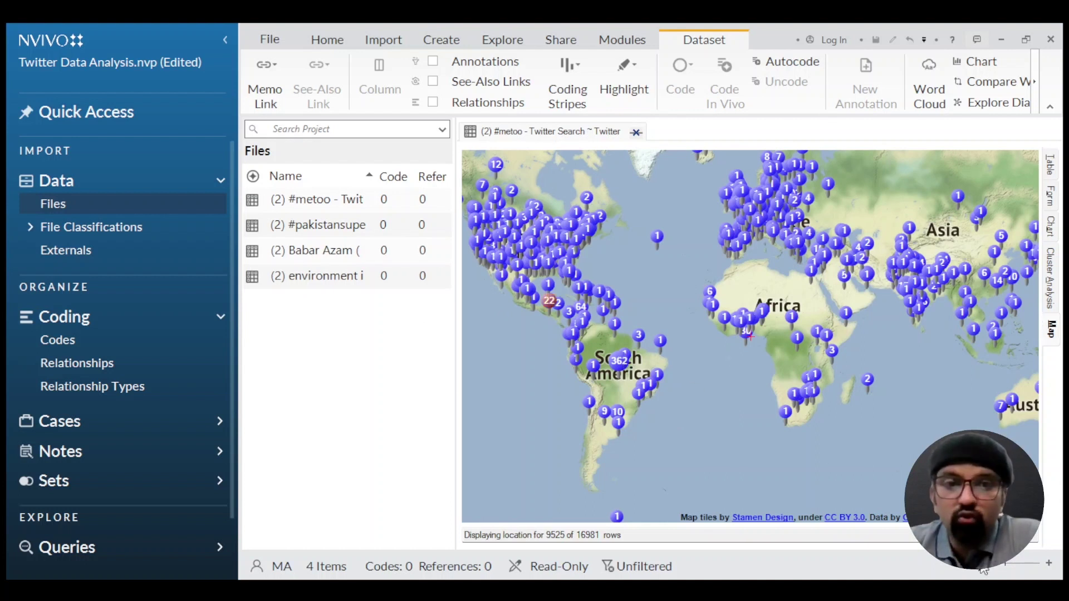
scroll(750, 337, "up", 2)
left_click_drag(656, 407, 825, 375)
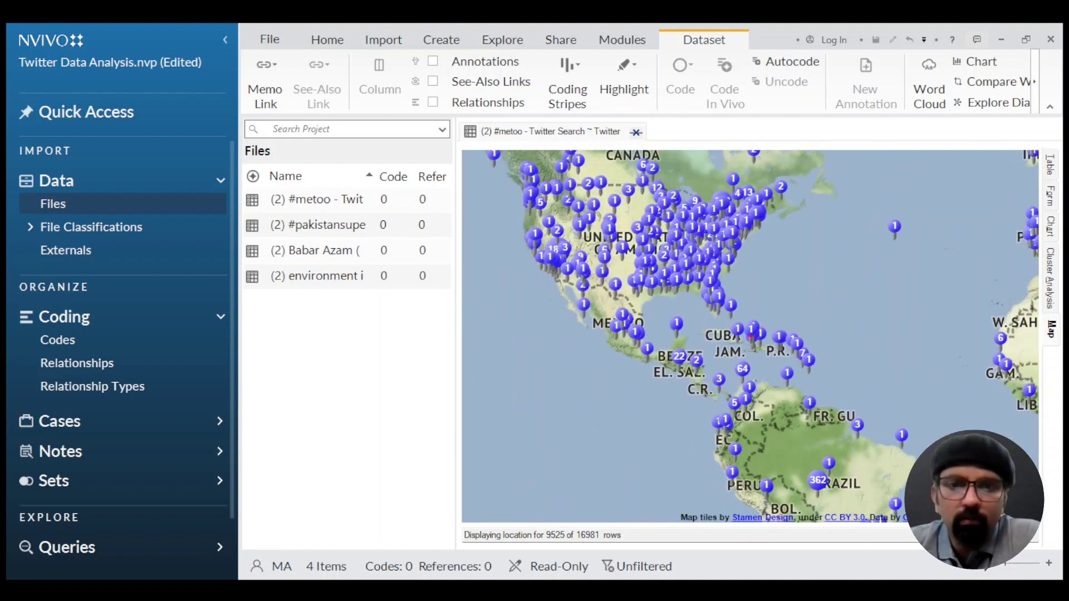
scroll(763, 279, "down", 2)
left_click_drag(719, 279, 660, 348)
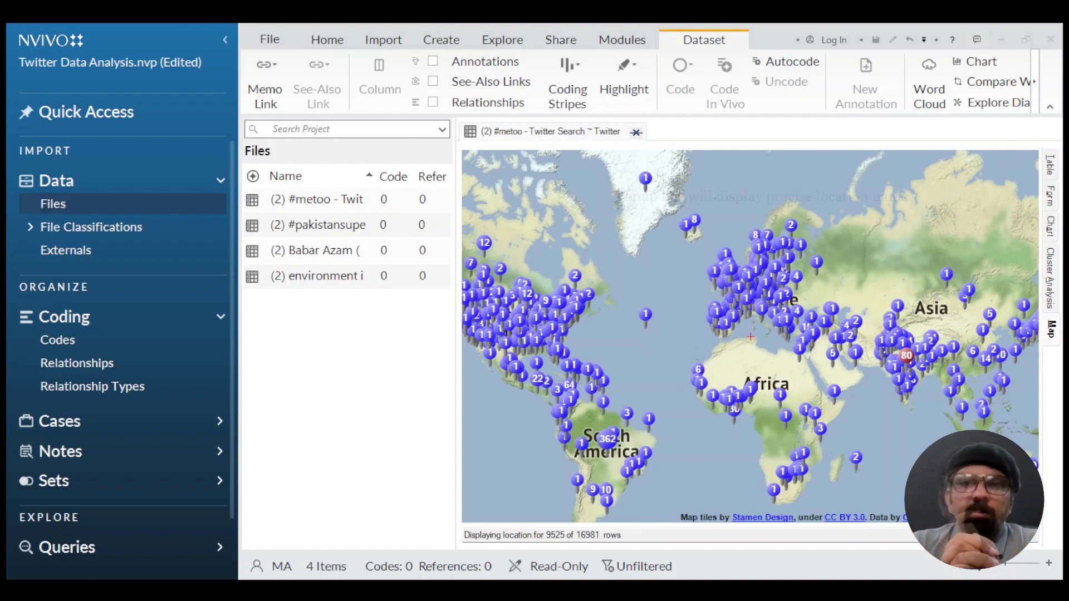
Save the project with Ctrl+S and return the #metoo dataset to its table of tweets.
right_click(685, 313)
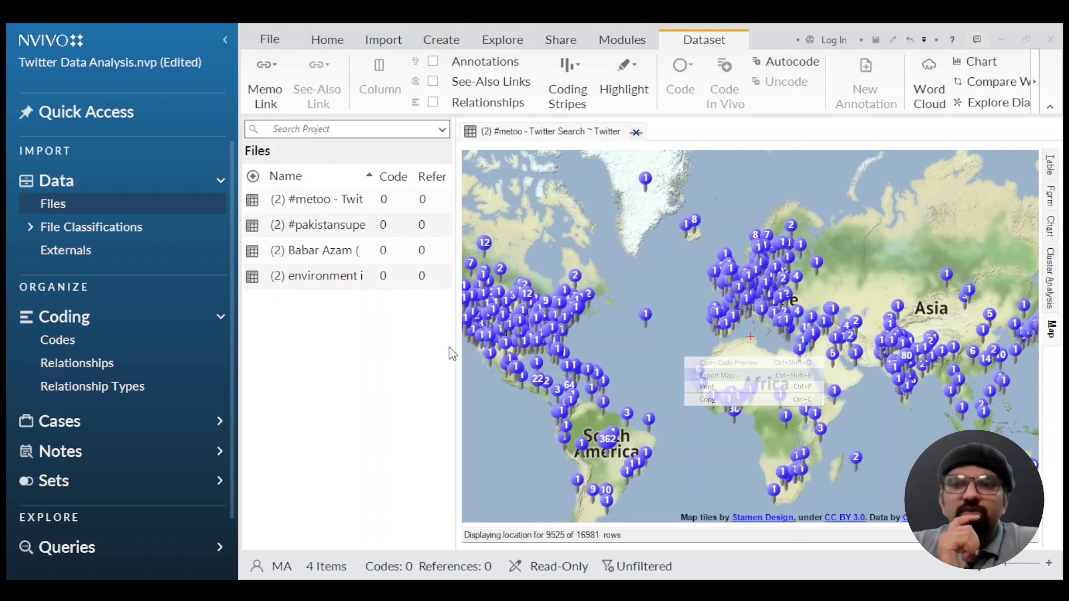
key("ctrl+s")
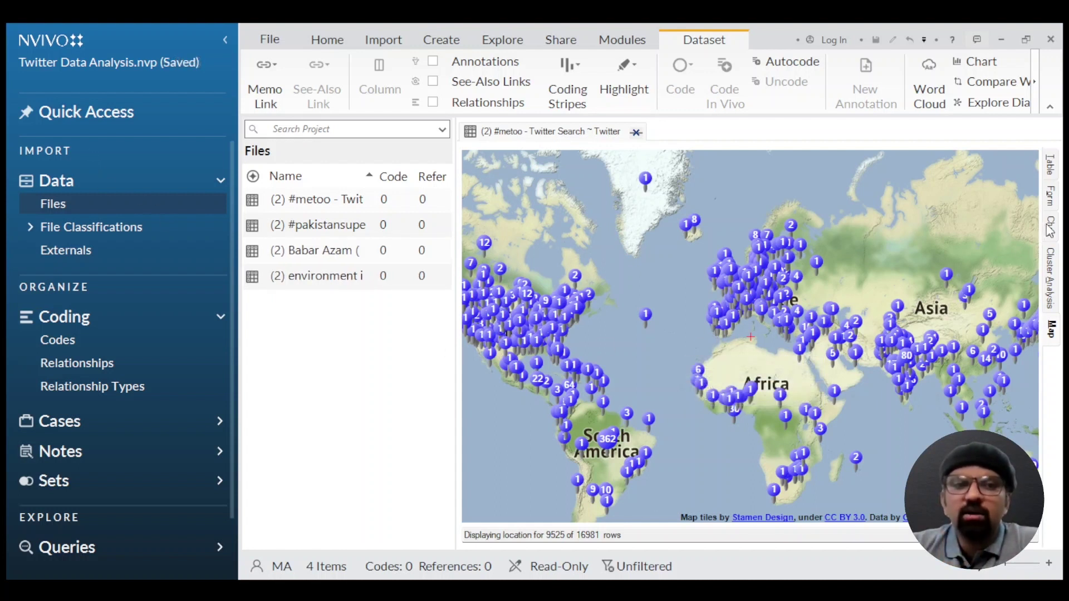
left_click(1050, 165)
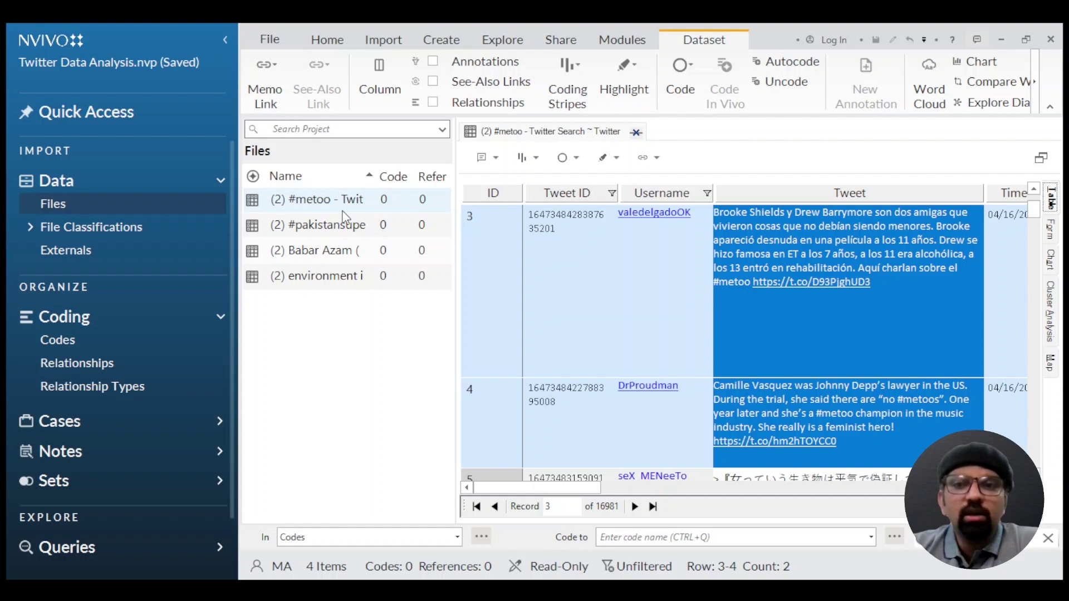
Export the #metoo dataset to the Desktop as an Excel file using the default export options.
left_click(343, 211)
right_click(401, 199)
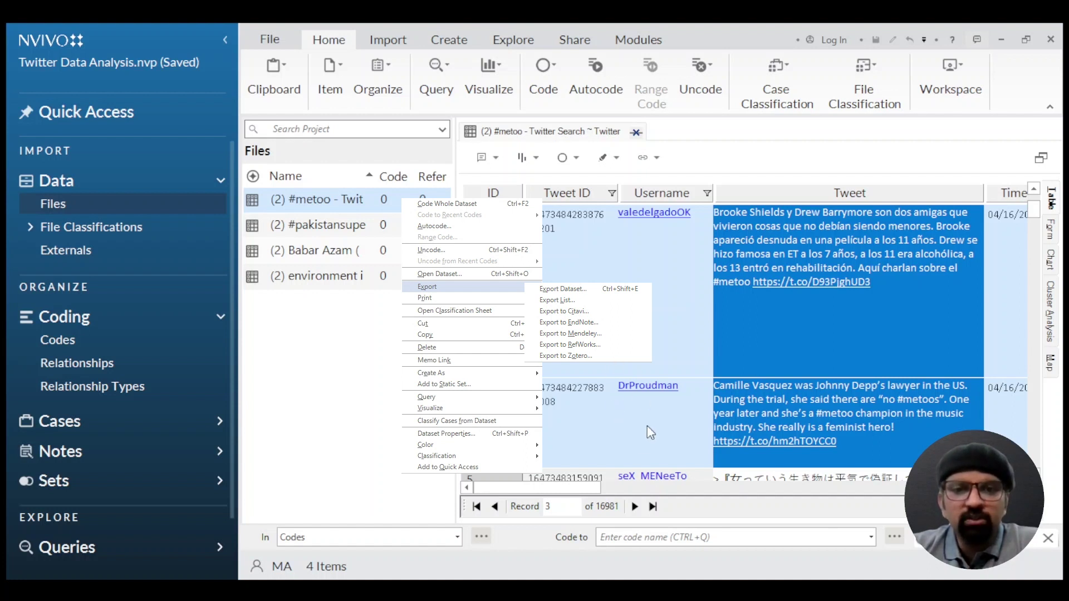
key("ctrl+shift+e")
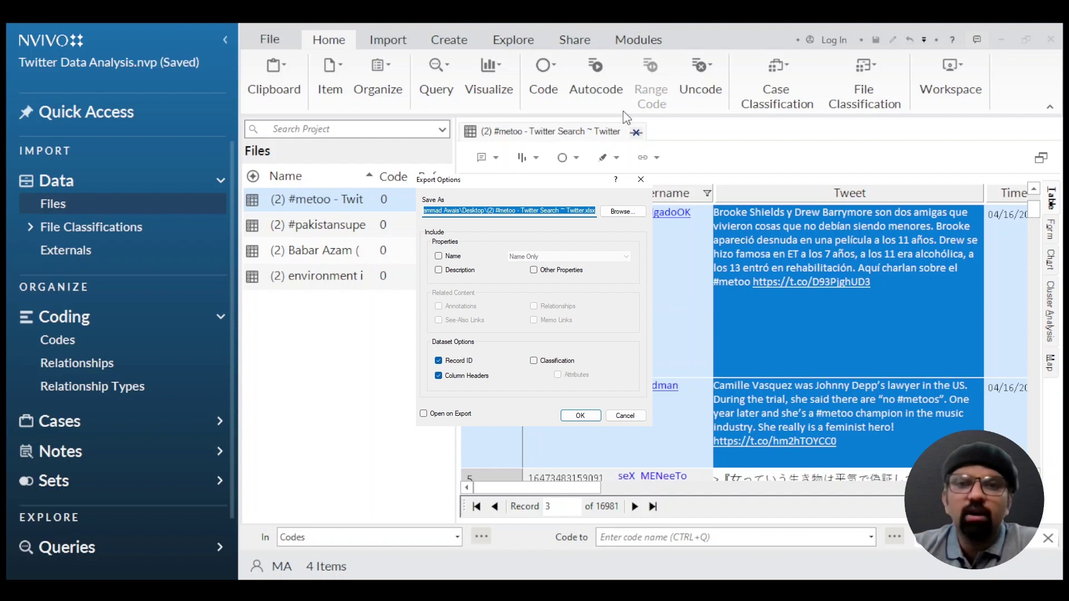
key("Escape")
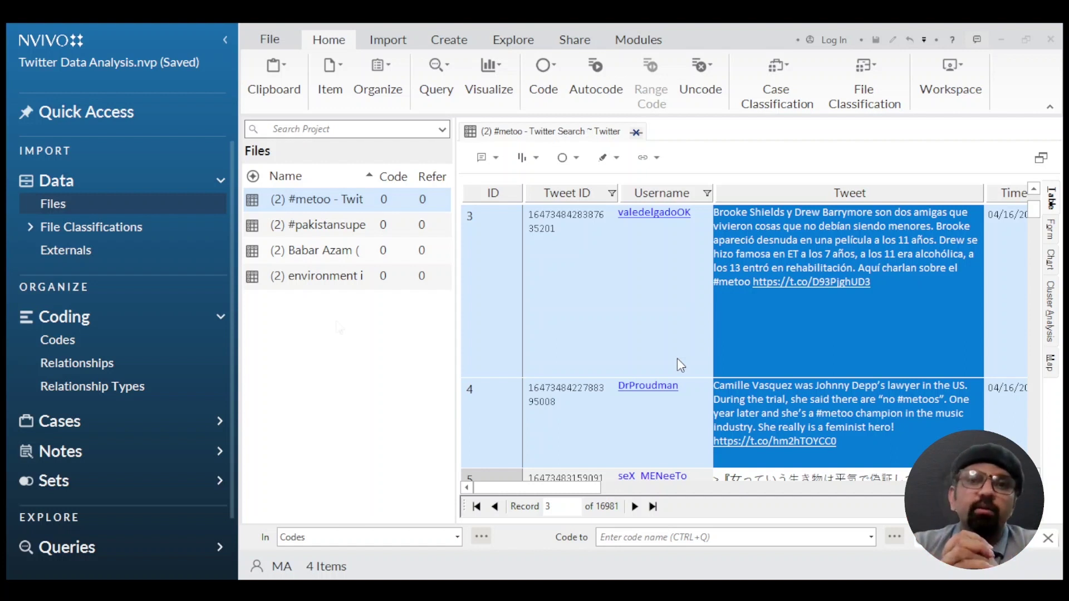
left_click(339, 328)
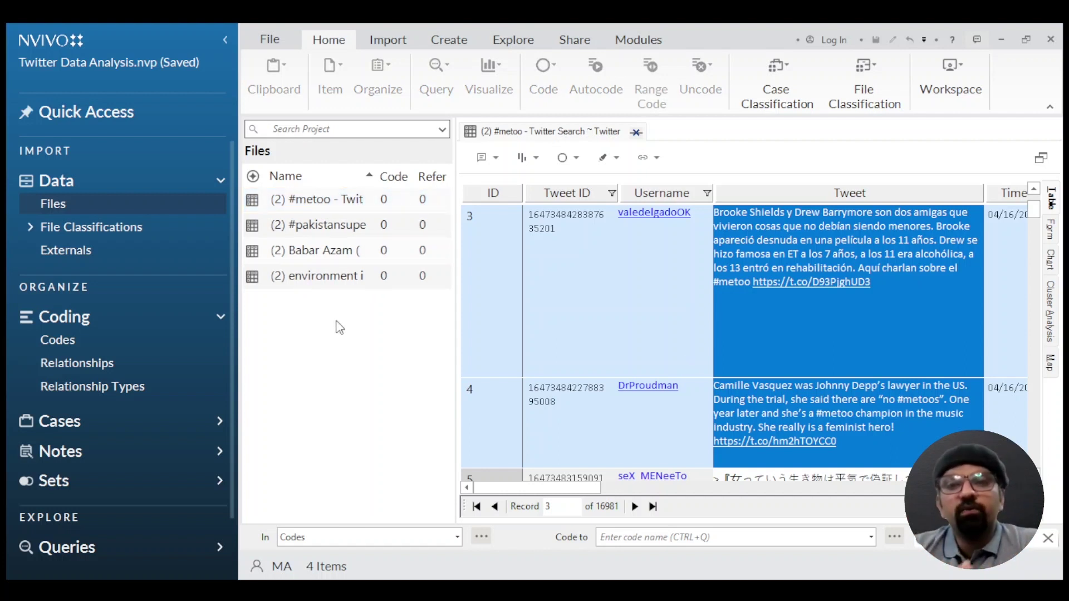